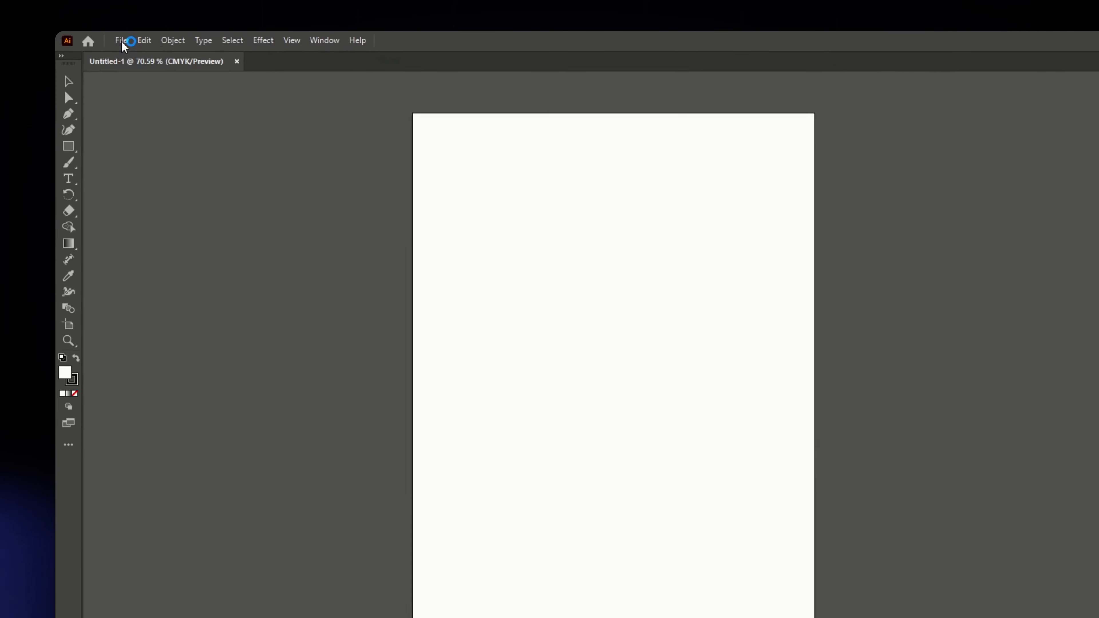
Step: Place the yellow car picture from the Pictures folder near the artboard's upper-left corner
{"action": "left_click", "coordinate": [122, 41]}
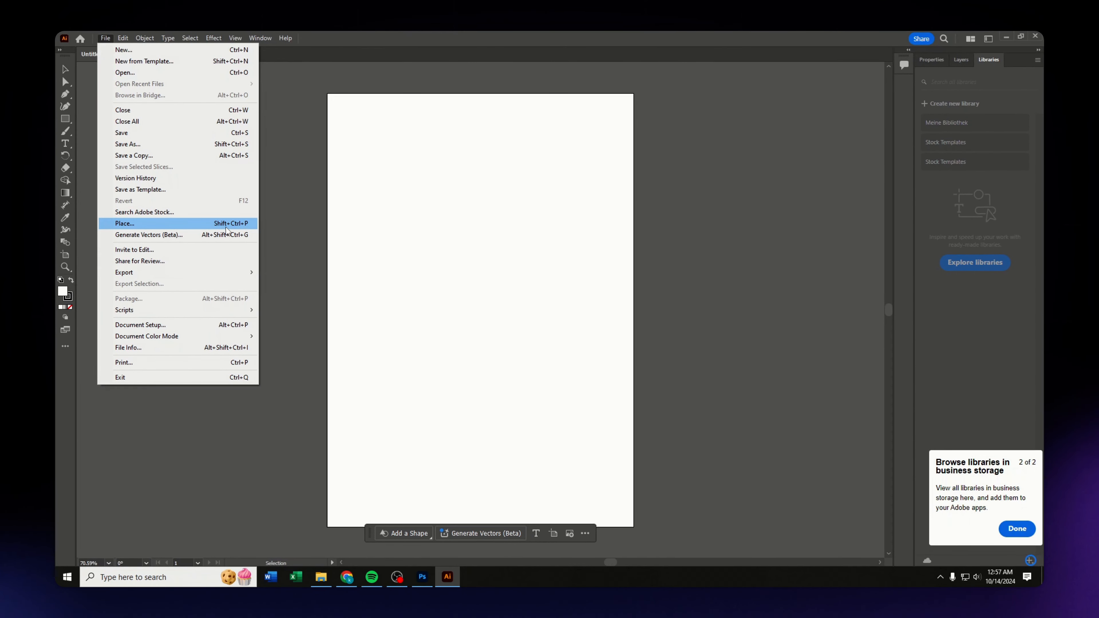
{"action": "left_click", "coordinate": [226, 228]}
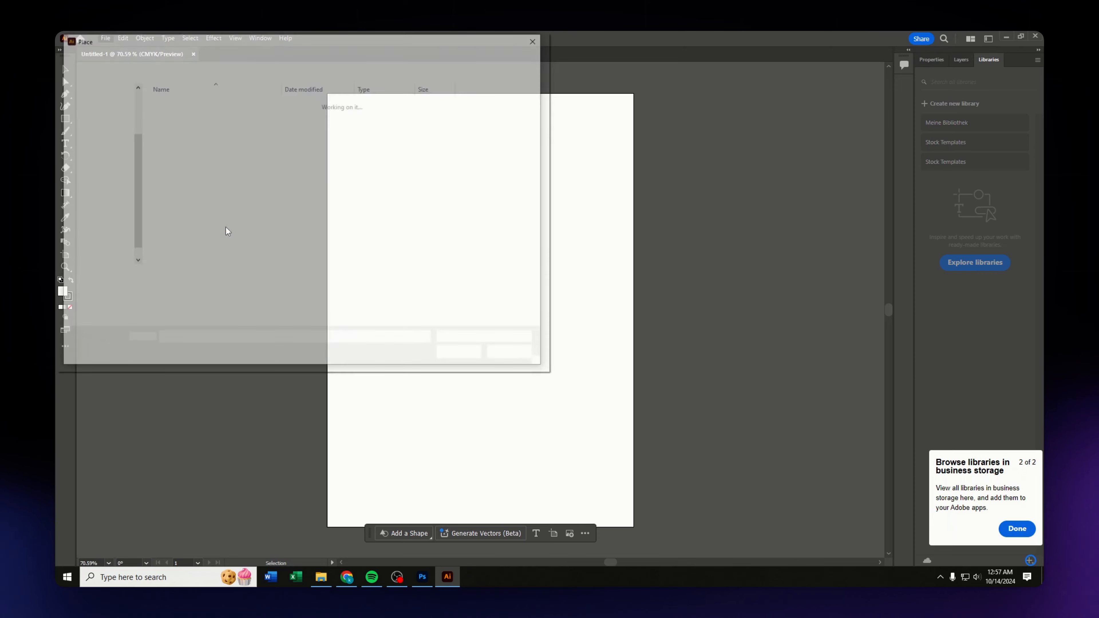
{"action": "left_click", "coordinate": [97, 198]}
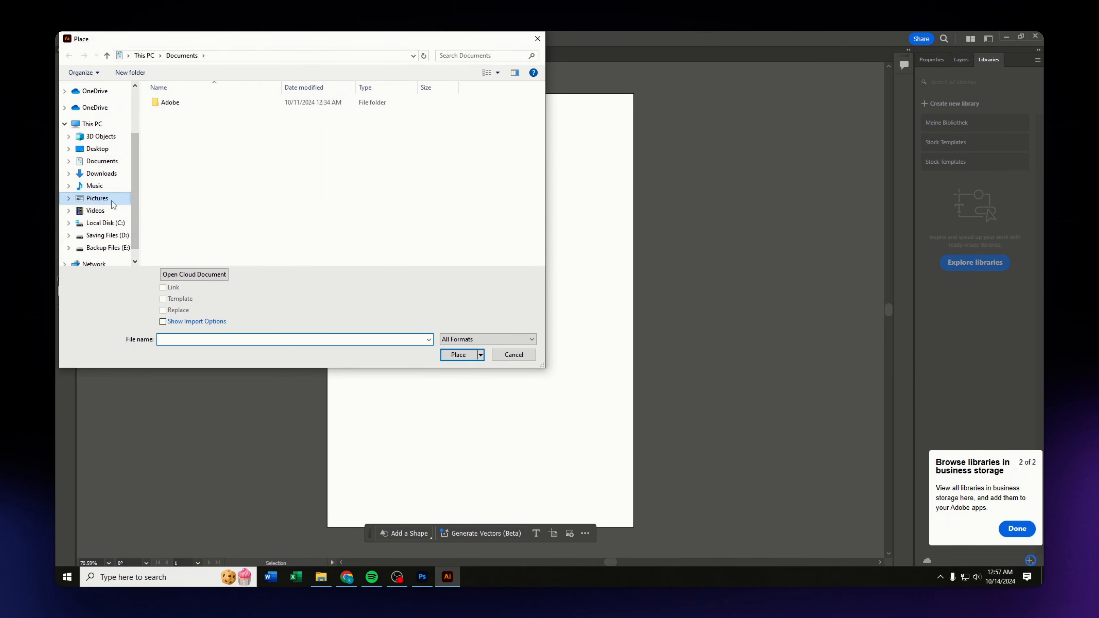
{"action": "left_click", "coordinate": [340, 126]}
{"action": "double_click", "coordinate": [340, 125]}
{"action": "left_click_drag", "start_coordinate": [429, 183], "coordinate": [338, 122]}
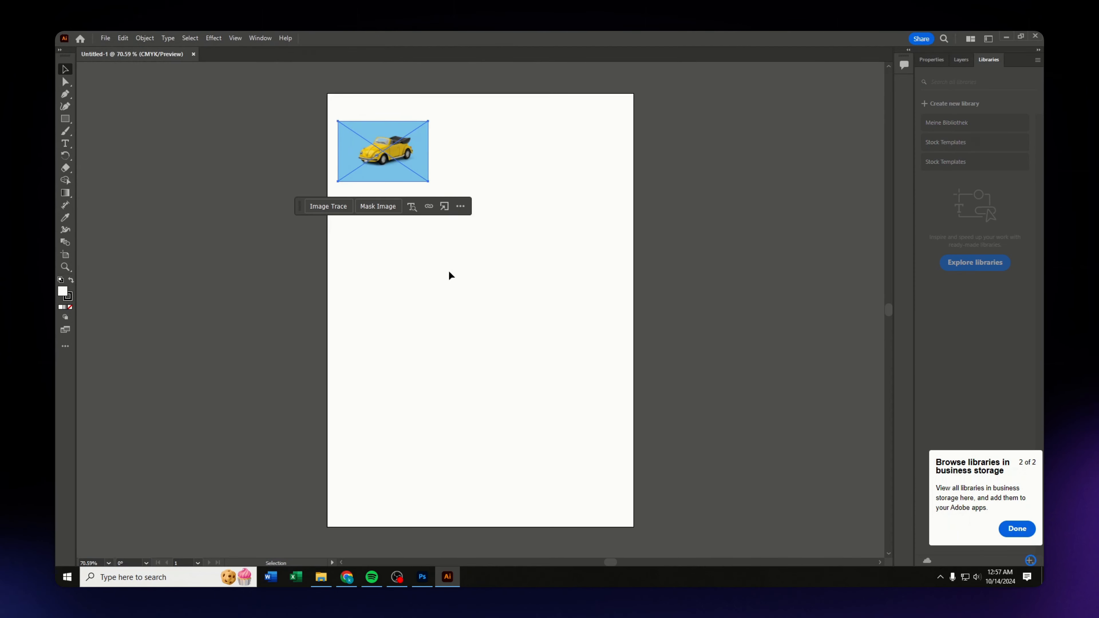
Step: Enlarge the placed car image to about 369 × 247 pt
{"action": "left_click_drag", "start_coordinate": [430, 182], "coordinate": [528, 263]}
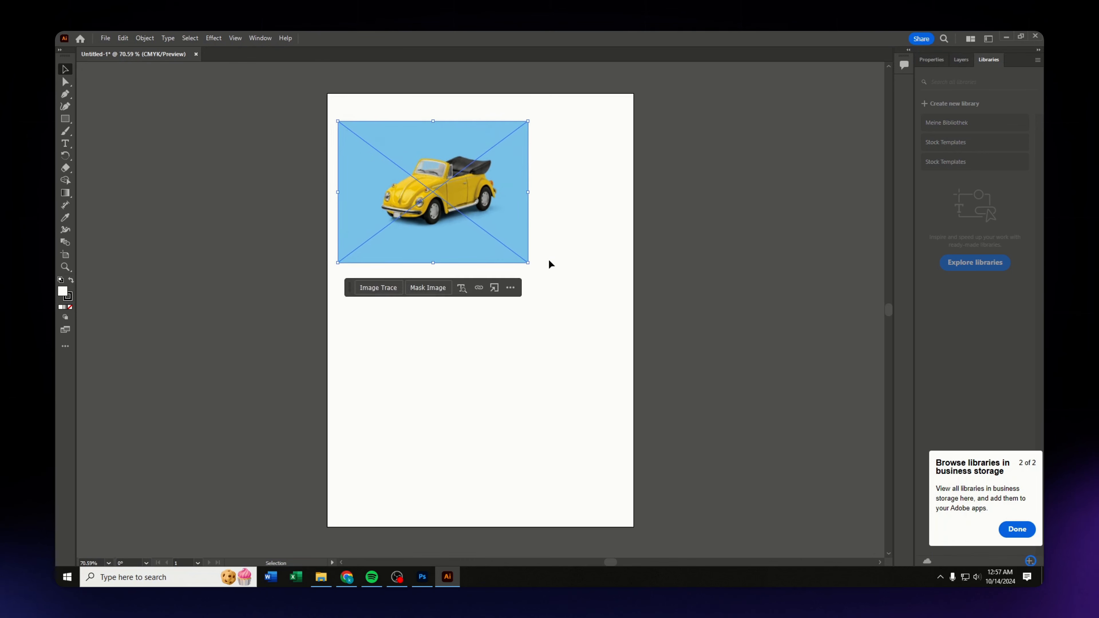
{"action": "left_click", "coordinate": [549, 259]}
{"action": "left_click", "coordinate": [520, 259]}
{"action": "left_click_drag", "start_coordinate": [528, 261], "coordinate": [528, 248]}
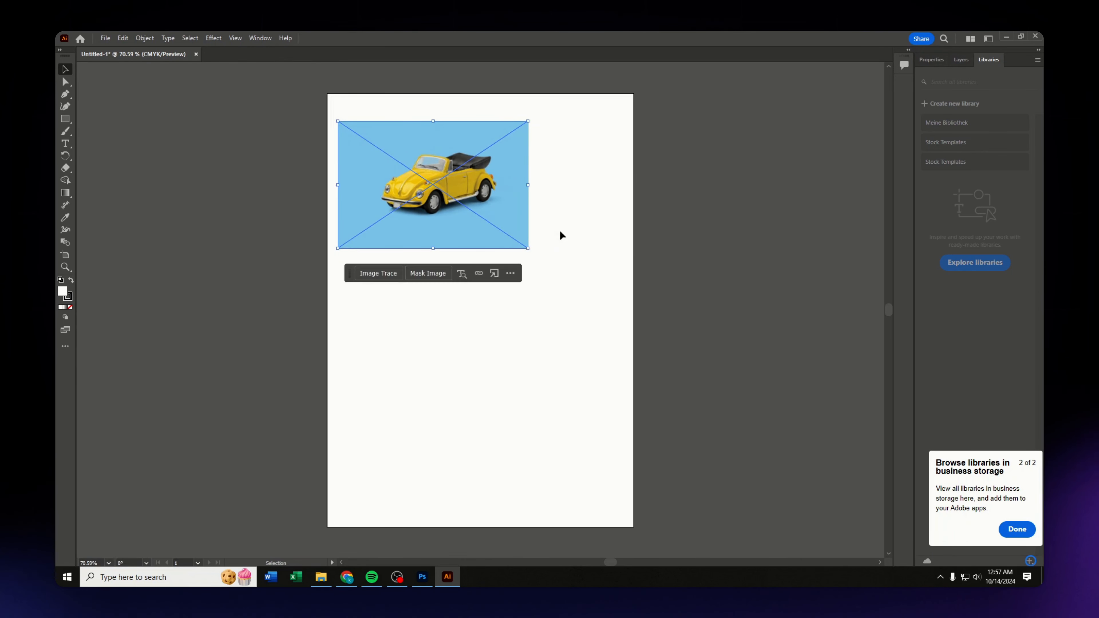
{"action": "left_click", "coordinate": [558, 236]}
Step: Dismiss the libraries tip and trace the placed car image with the 6 Colors preset
{"action": "key", "text": "ctrl+1"}
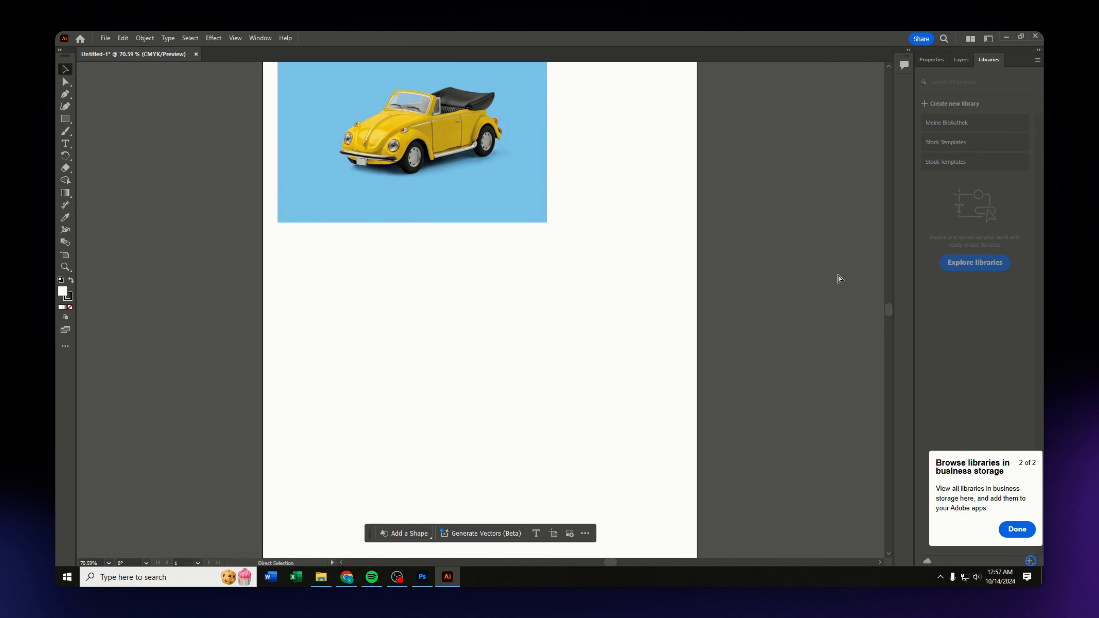
{"action": "scroll", "coordinate": [518, 326], "scroll_direction": "up", "scroll_amount": 5}
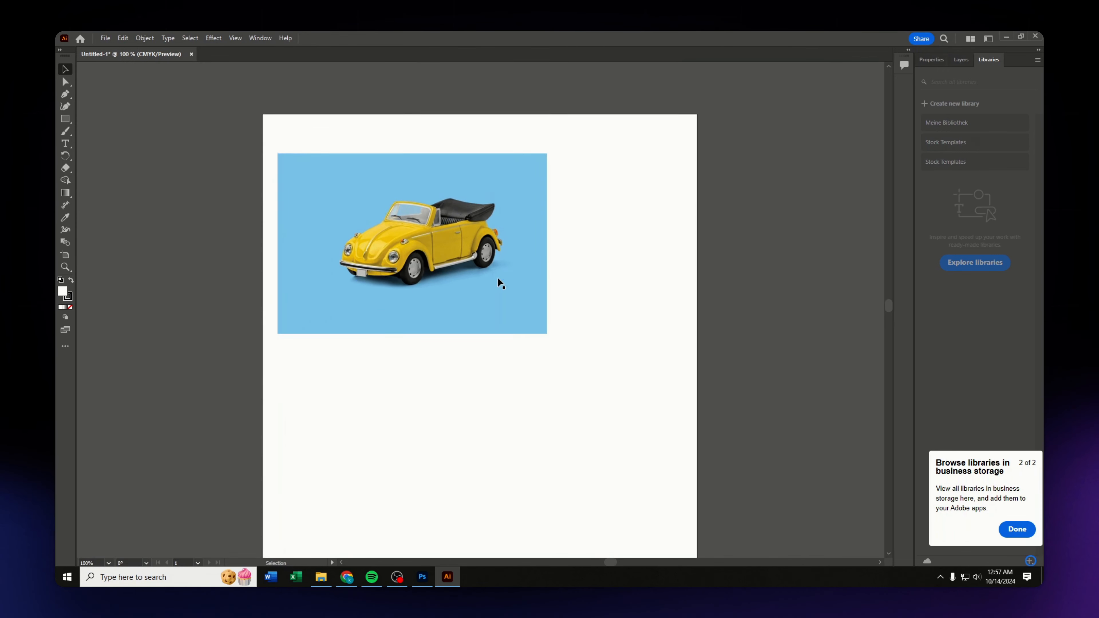
{"action": "left_click", "coordinate": [493, 251]}
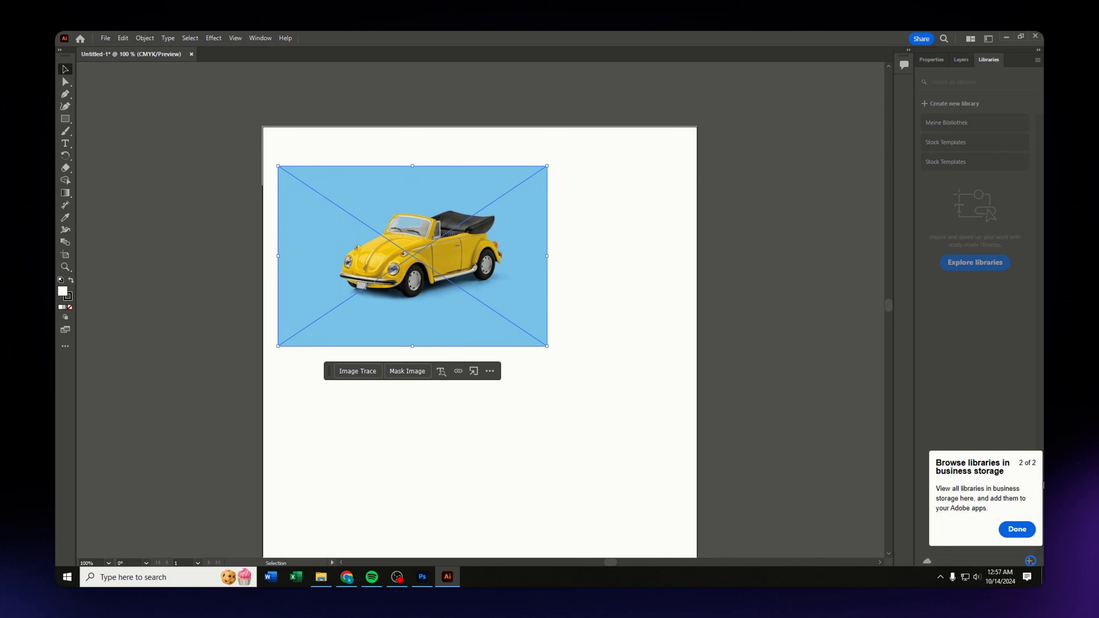
{"action": "left_click", "coordinate": [1012, 530]}
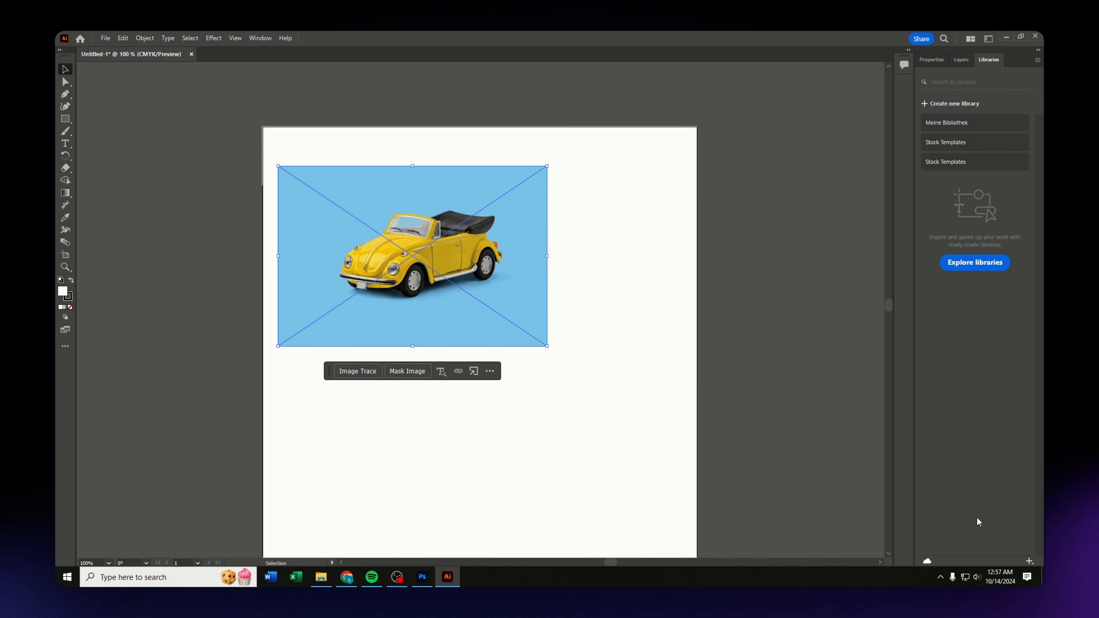
{"action": "left_click", "coordinate": [931, 59]}
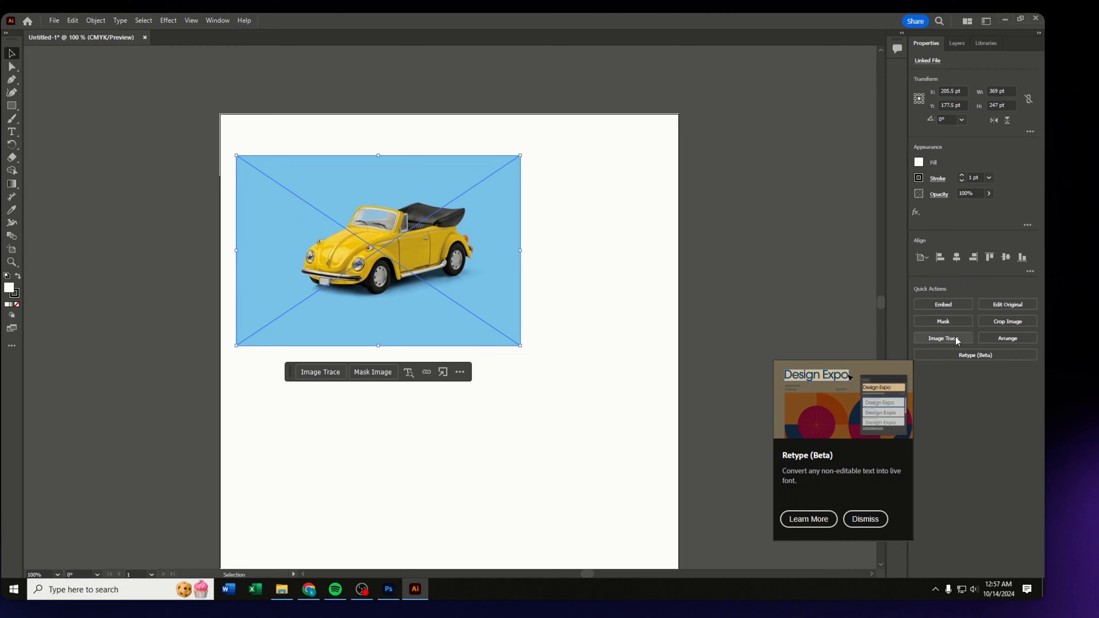
{"action": "left_click", "coordinate": [888, 327]}
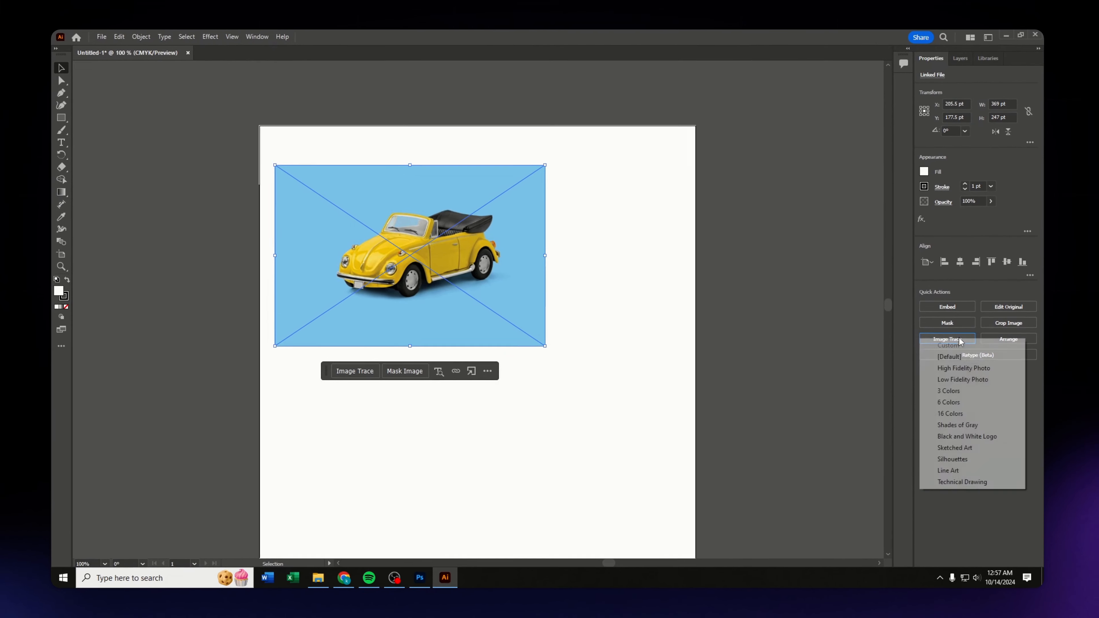
{"action": "left_click", "coordinate": [945, 402]}
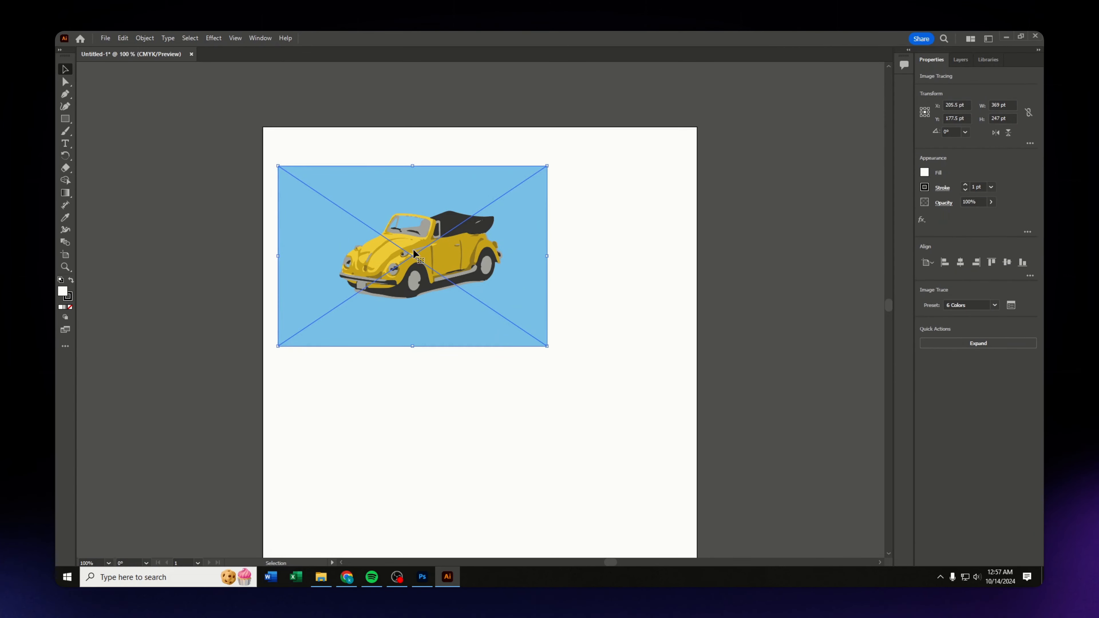
{"action": "left_click", "coordinate": [549, 275]}
{"action": "left_click", "coordinate": [498, 275]}
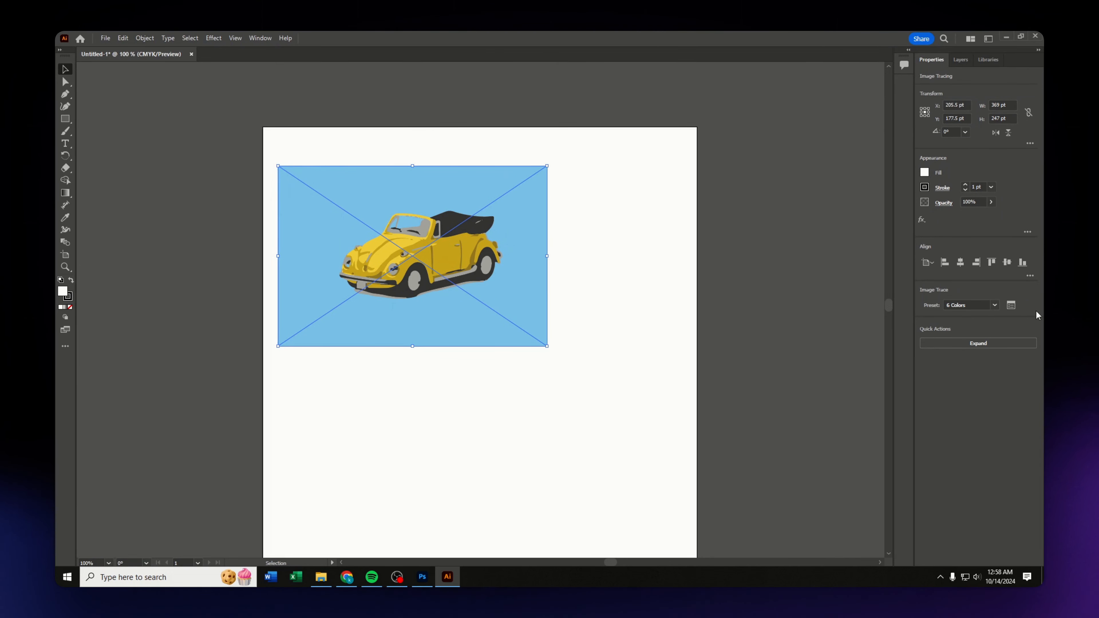
Step: Open the detailed Image Trace settings and place them beside the car image without covering it
{"action": "left_click", "coordinate": [1011, 305]}
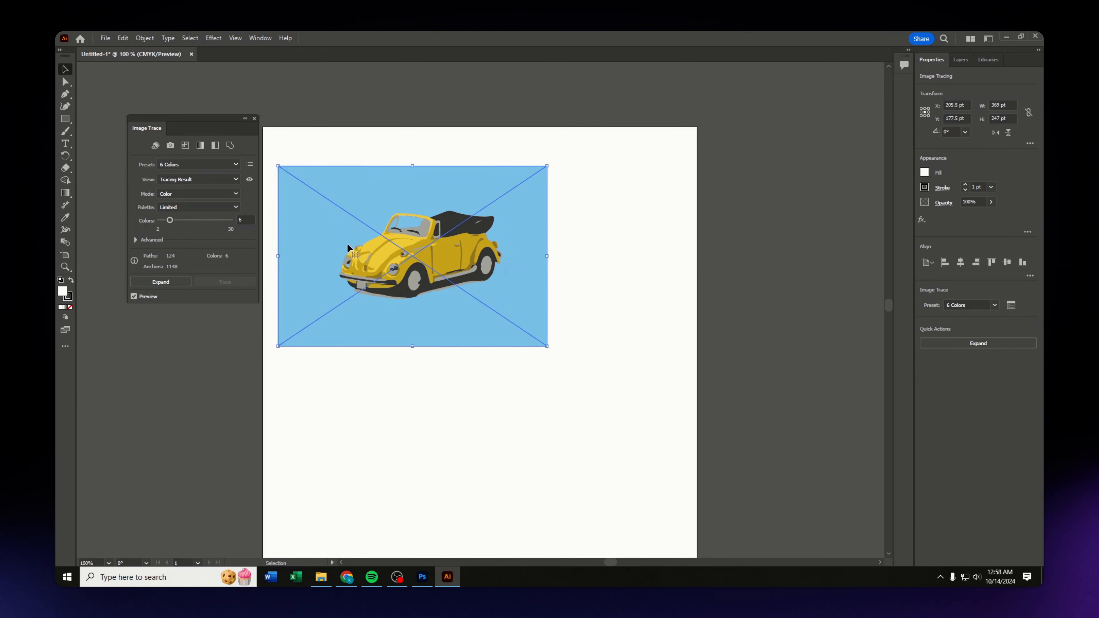
{"action": "mouse_move", "coordinate": [211, 129]}
{"action": "left_mouse_down"}
{"action": "mouse_move", "coordinate": [214, 277]}
{"action": "mouse_move", "coordinate": [233, 290]}
{"action": "left_mouse_up"}
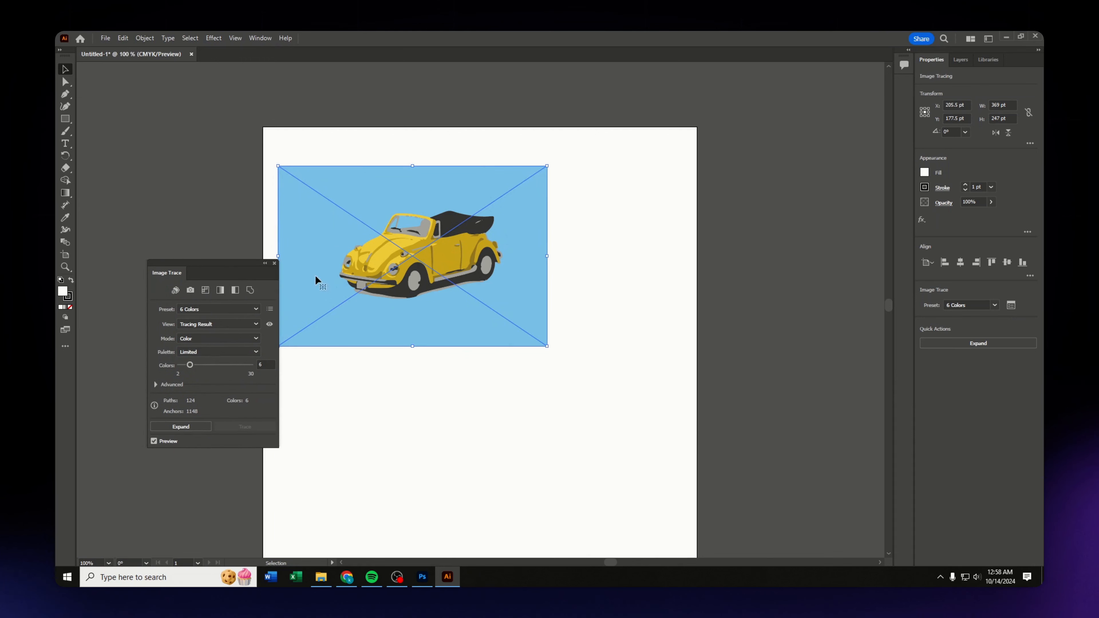
{"action": "left_click_drag", "start_coordinate": [603, 562], "coordinate": [601, 563]}
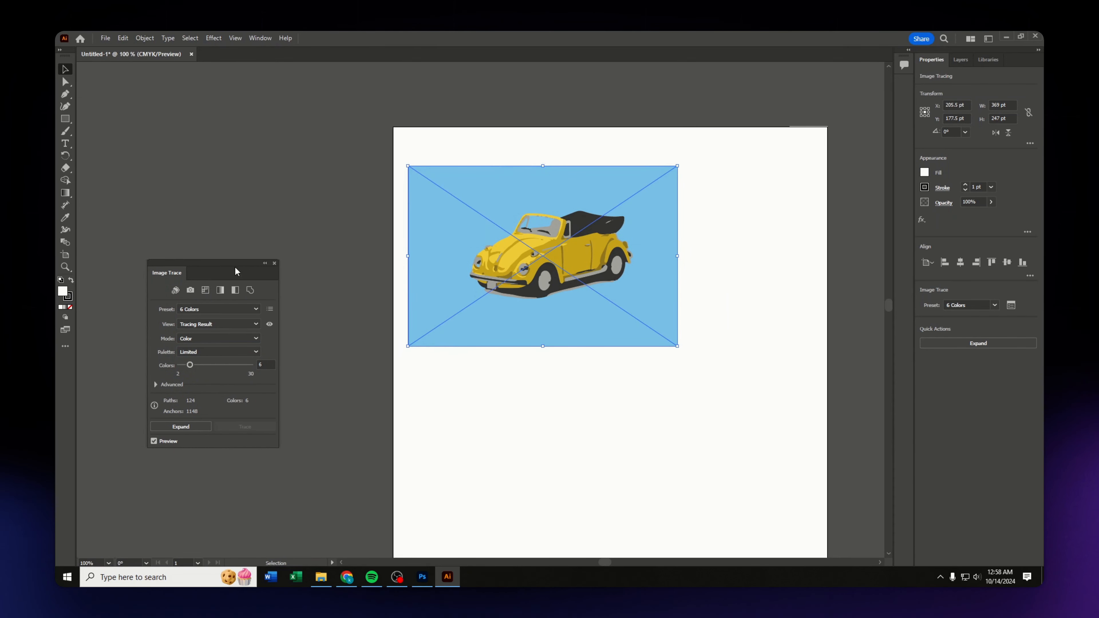
{"action": "mouse_move", "coordinate": [234, 264]}
{"action": "left_mouse_down"}
{"action": "mouse_move", "coordinate": [324, 236]}
{"action": "mouse_move", "coordinate": [340, 173]}
{"action": "left_mouse_up"}
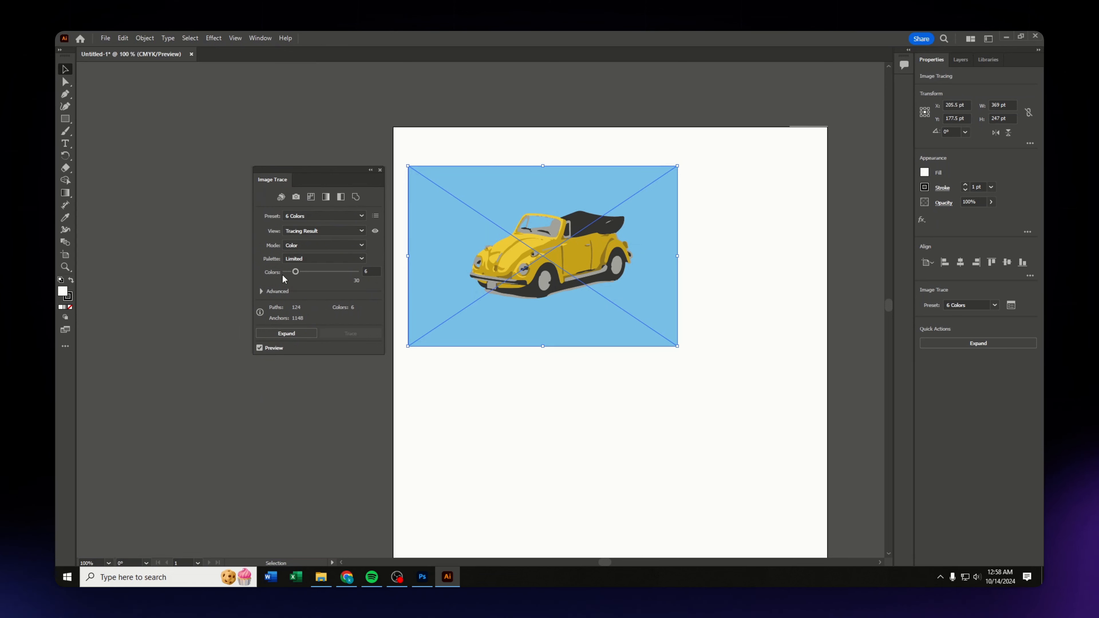
Step: Try 7 and 10 as the trace's maximum number of colors, and settle on 21
{"action": "left_click", "coordinate": [370, 271]}
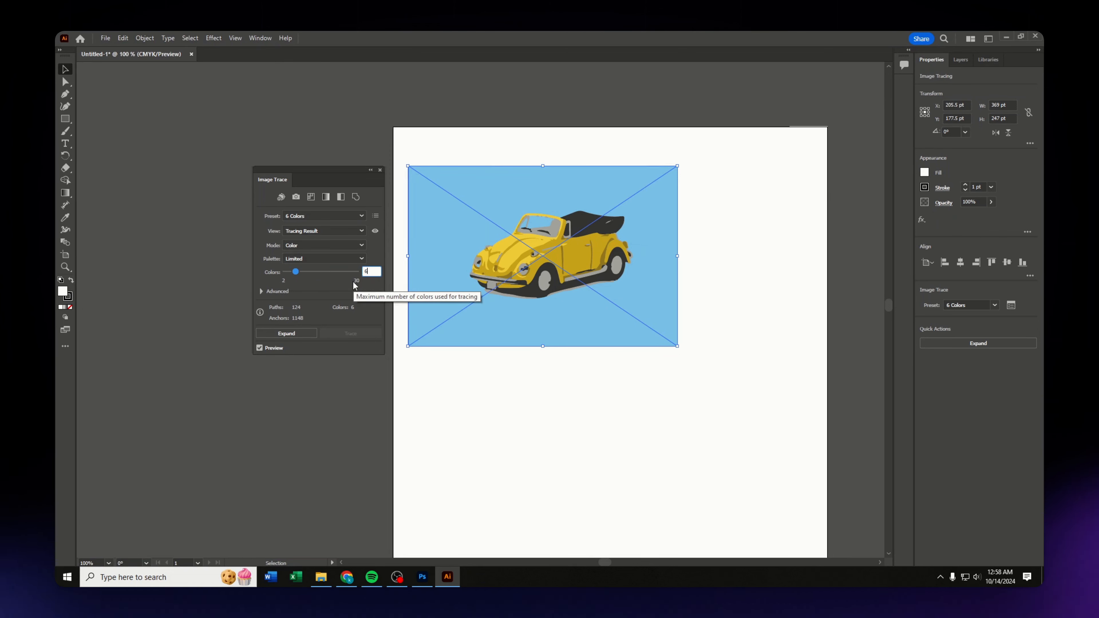
{"action": "left_click_drag", "start_coordinate": [296, 272], "coordinate": [299, 273]}
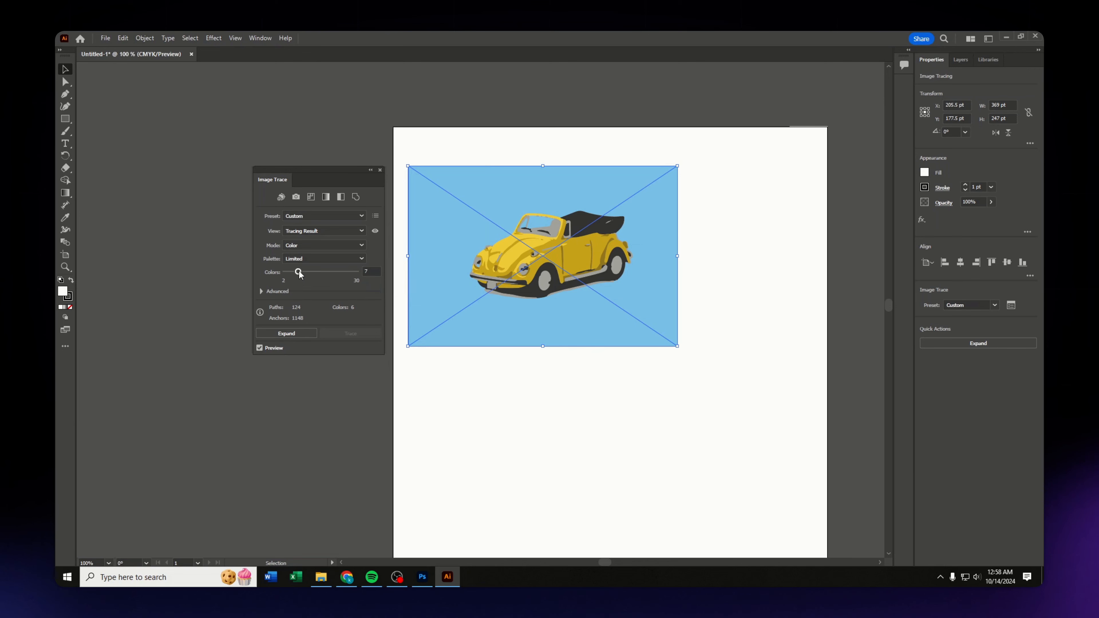
{"action": "left_click", "coordinate": [376, 271]}
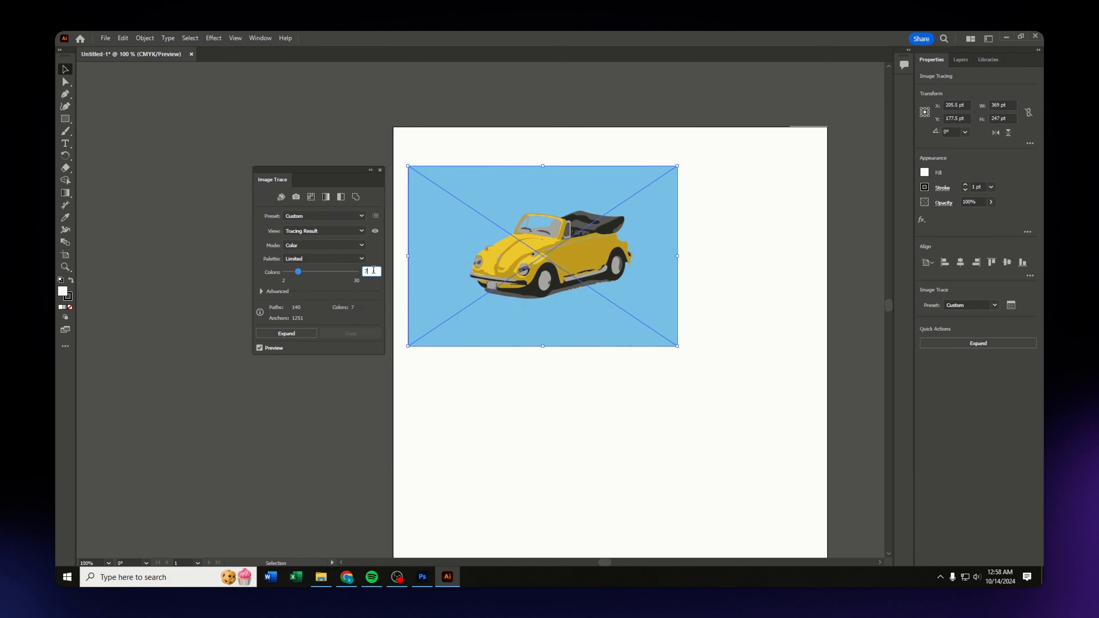
{"action": "type", "text": "10"}
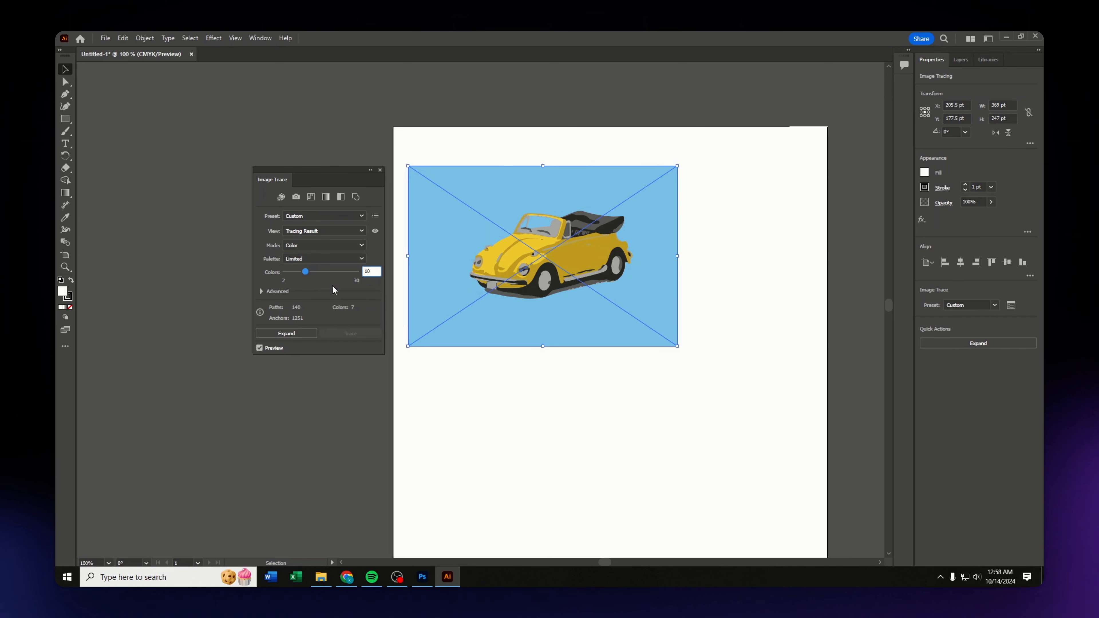
{"action": "left_click", "coordinate": [334, 271]}
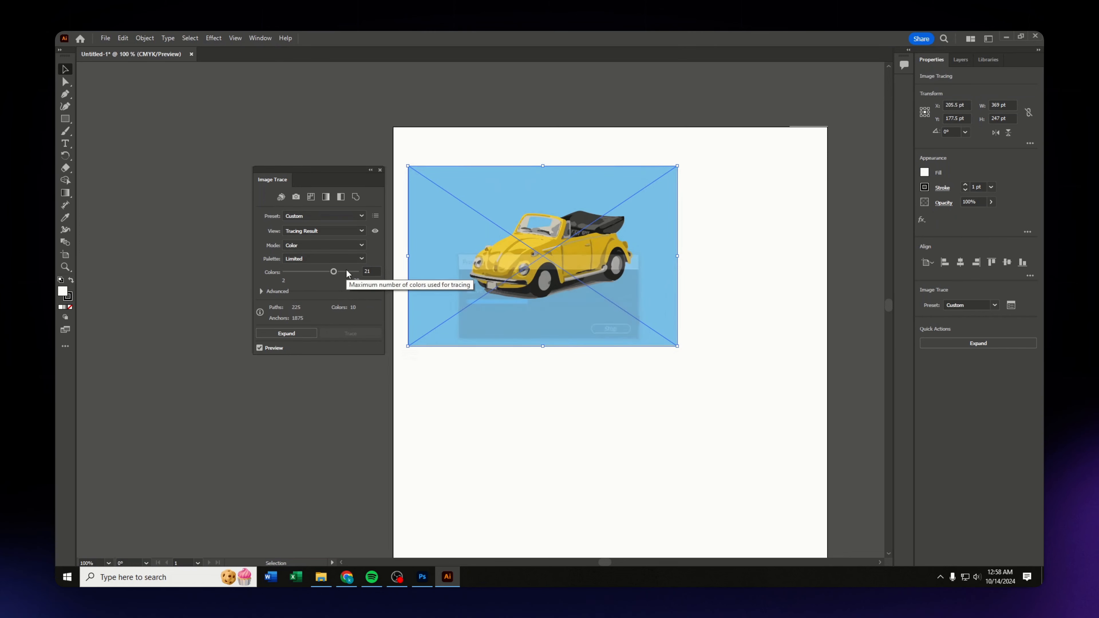
{"action": "left_click", "coordinate": [369, 272]}
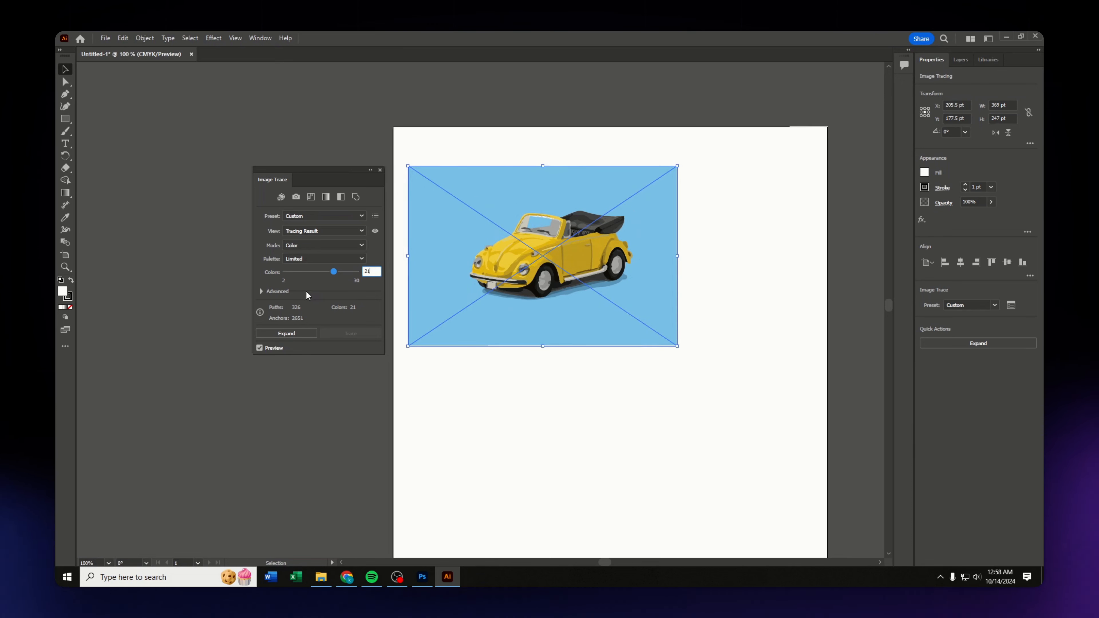
Step: Examine the advanced tracing options for paths, corners and noise, and close the Image Trace settings
{"action": "left_click", "coordinate": [261, 291]}
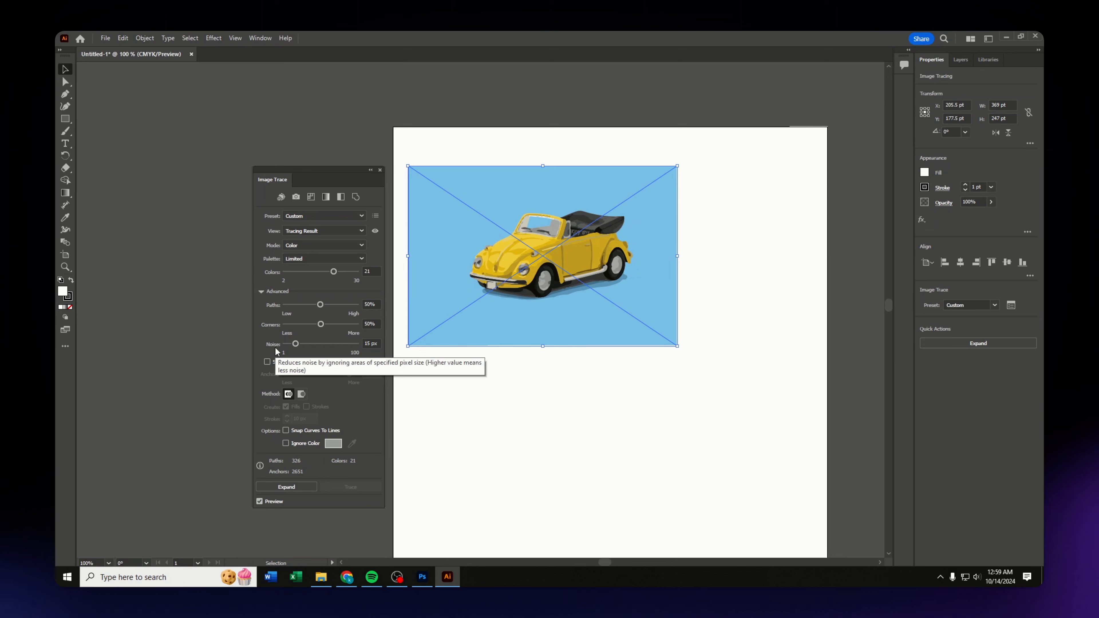
{"action": "left_click", "coordinate": [398, 118]}
{"action": "left_click", "coordinate": [380, 170]}
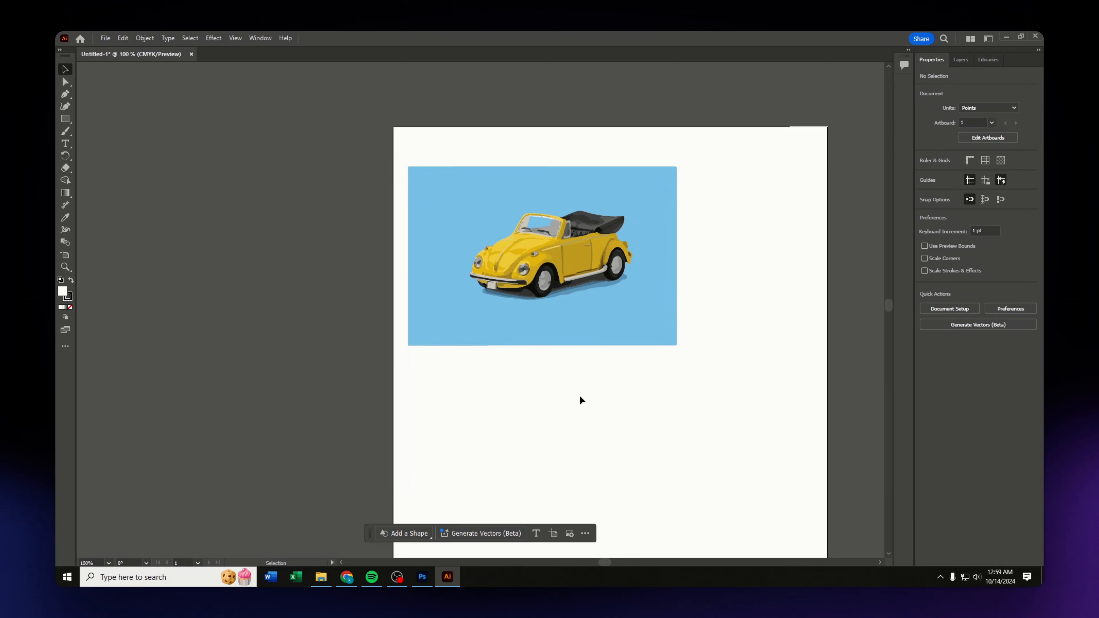
Step: Switch to Photoshop, create a 7 × 5 inch document at 300 pixels/inch and place the yellow car picture in it
{"action": "left_click", "coordinate": [425, 578]}
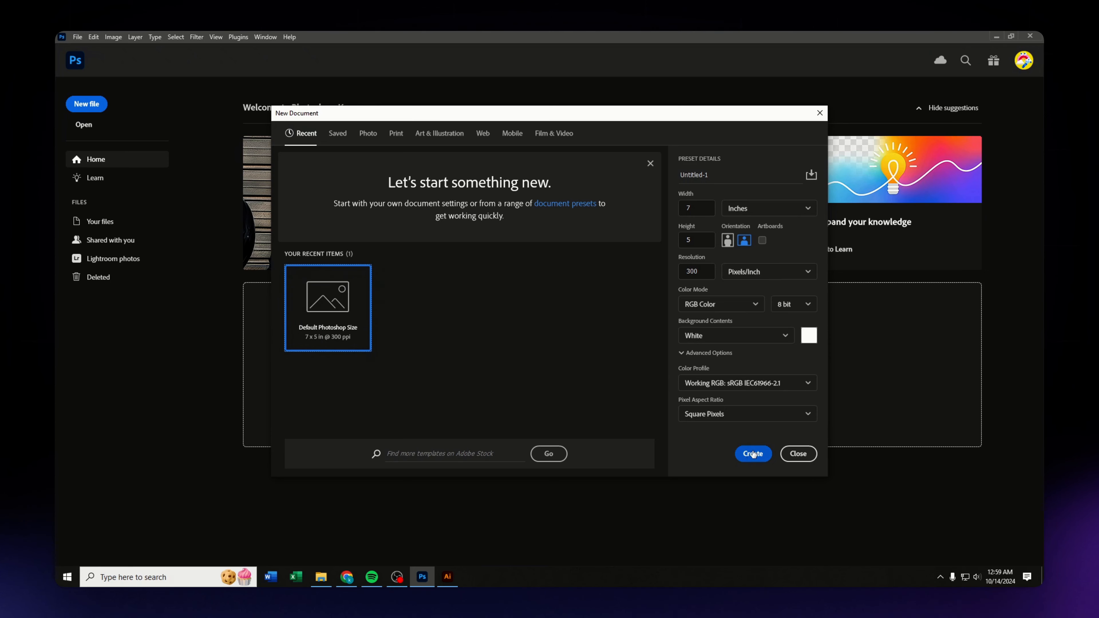
{"action": "left_click", "coordinate": [754, 454]}
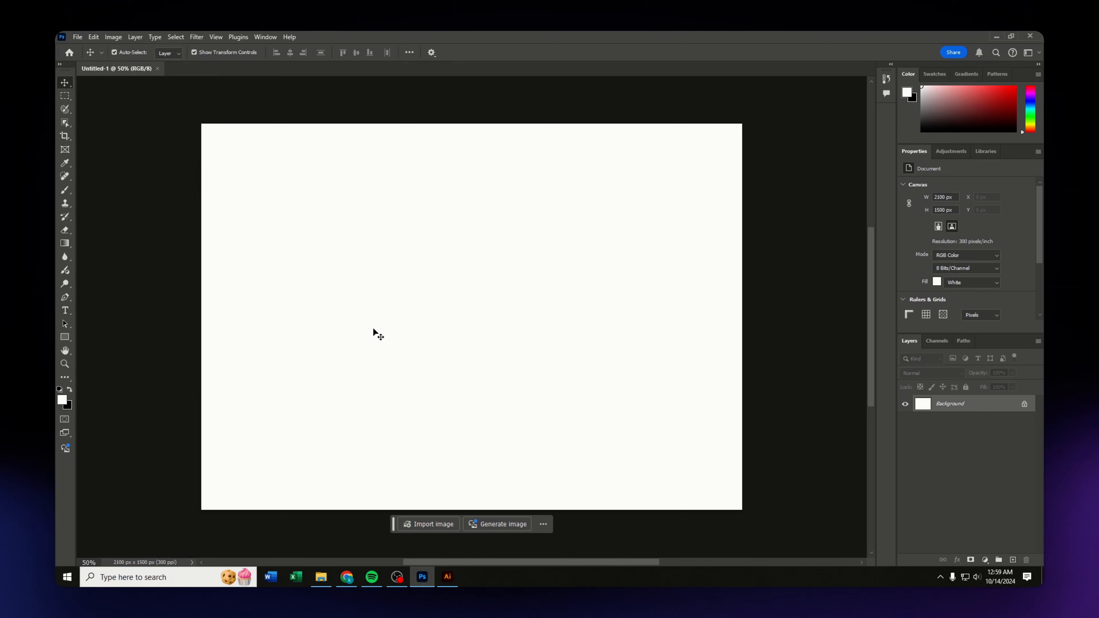
{"action": "left_click", "coordinate": [321, 576]}
{"action": "left_click_drag", "start_coordinate": [564, 233], "coordinate": [210, 326]}
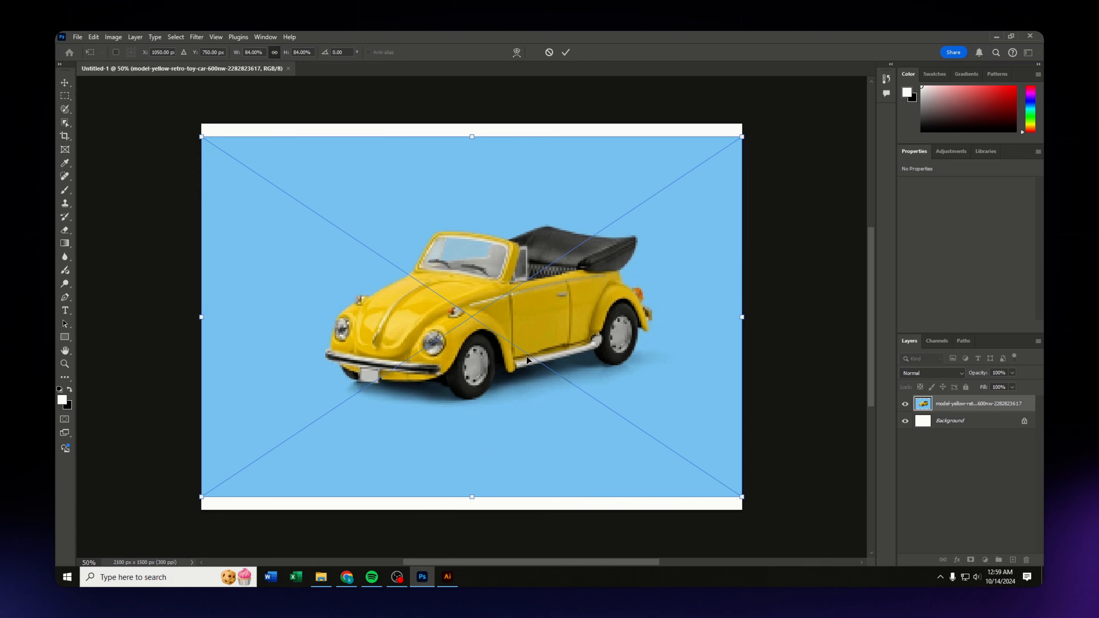
{"action": "key", "text": "Return"}
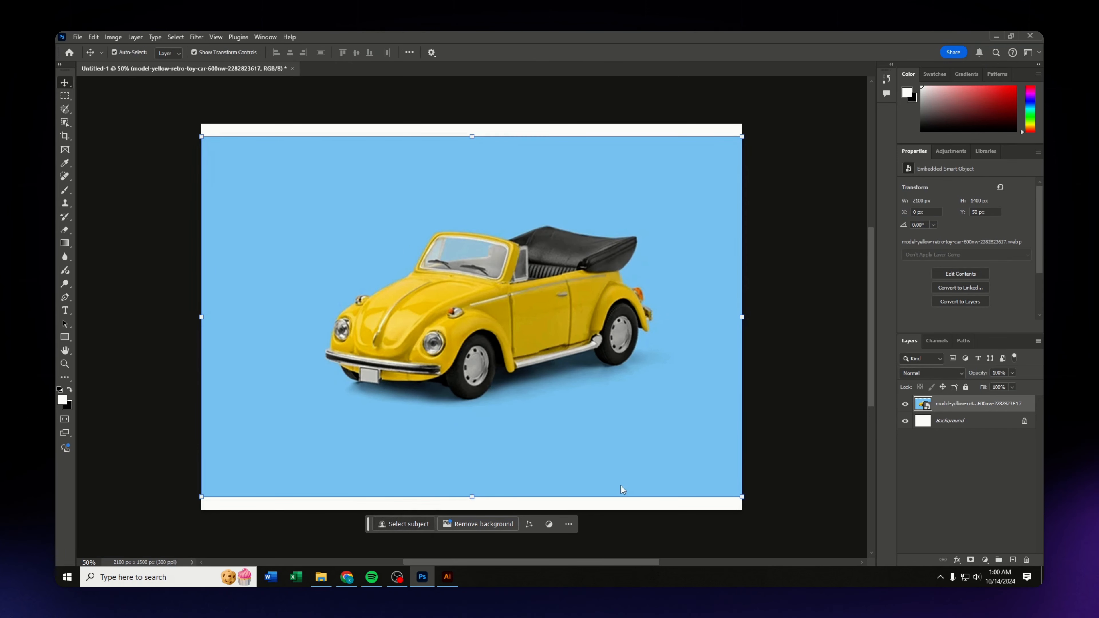
Step: Select the car as the subject and mask away its blue background, keeping the car layer selected
{"action": "left_click", "coordinate": [396, 525]}
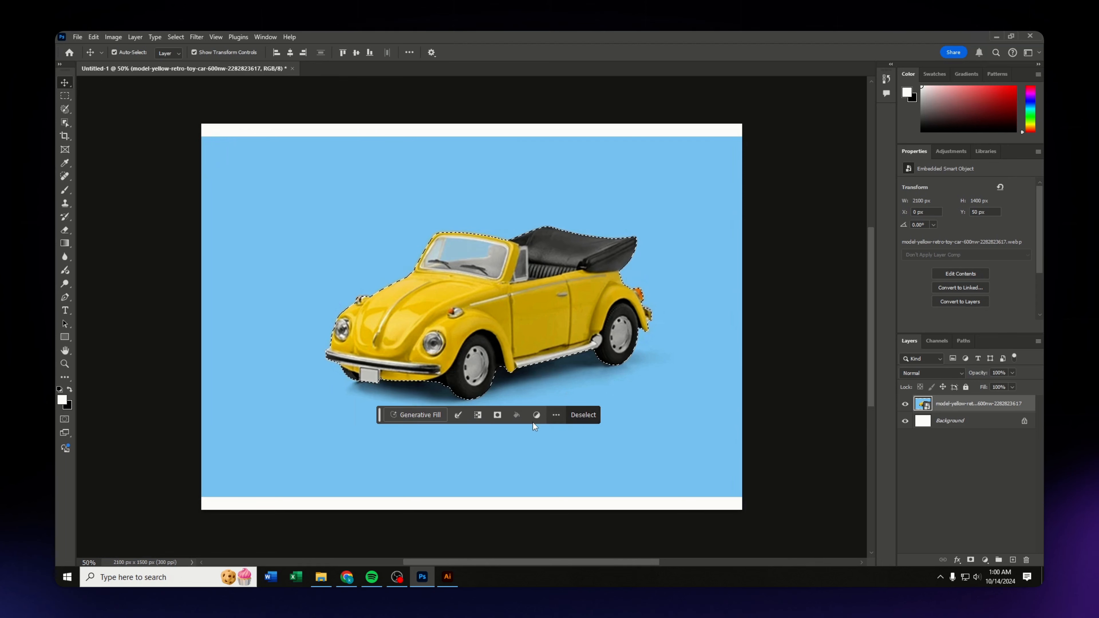
{"action": "left_click", "coordinate": [498, 414]}
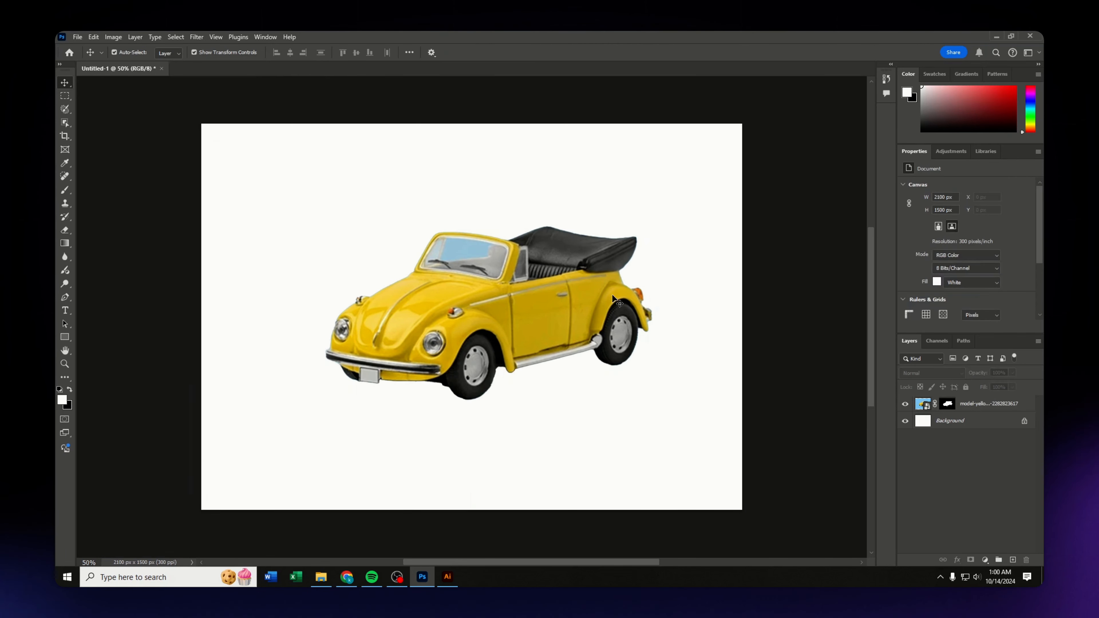
{"action": "left_click", "coordinate": [595, 292]}
{"action": "left_click", "coordinate": [775, 240]}
{"action": "left_click", "coordinate": [601, 298]}
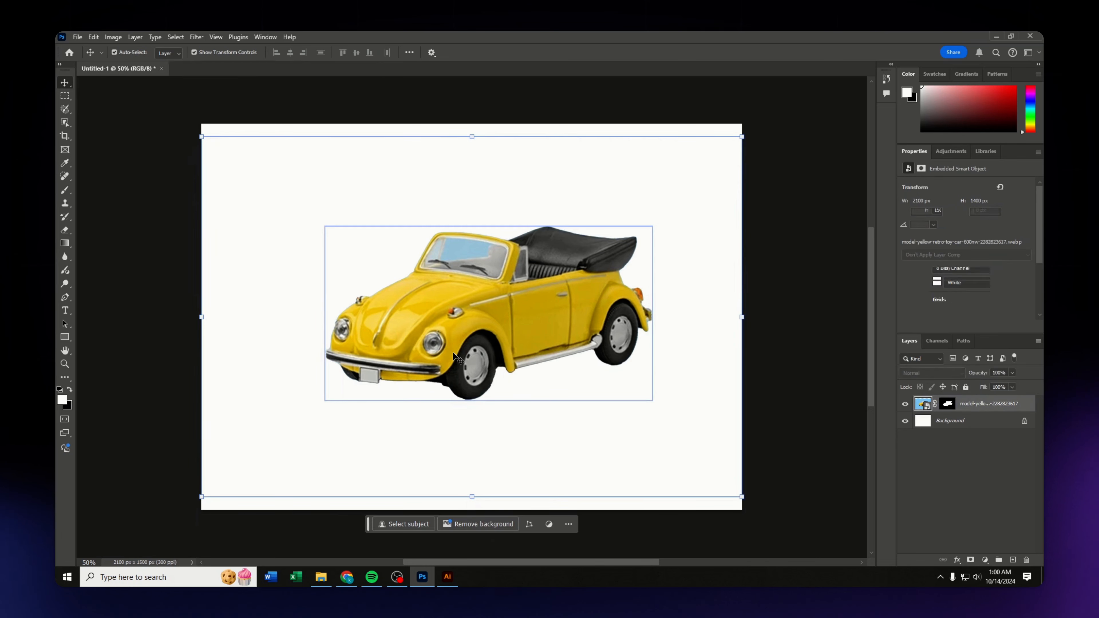
{"action": "right_click", "coordinate": [924, 405]}
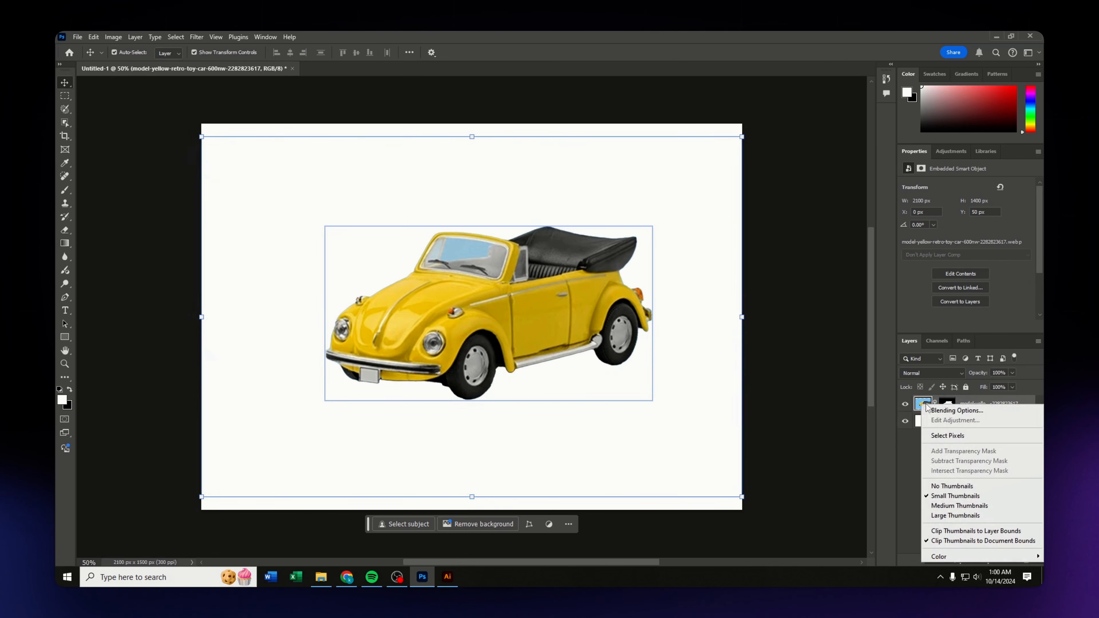
{"action": "key", "text": "Escape"}
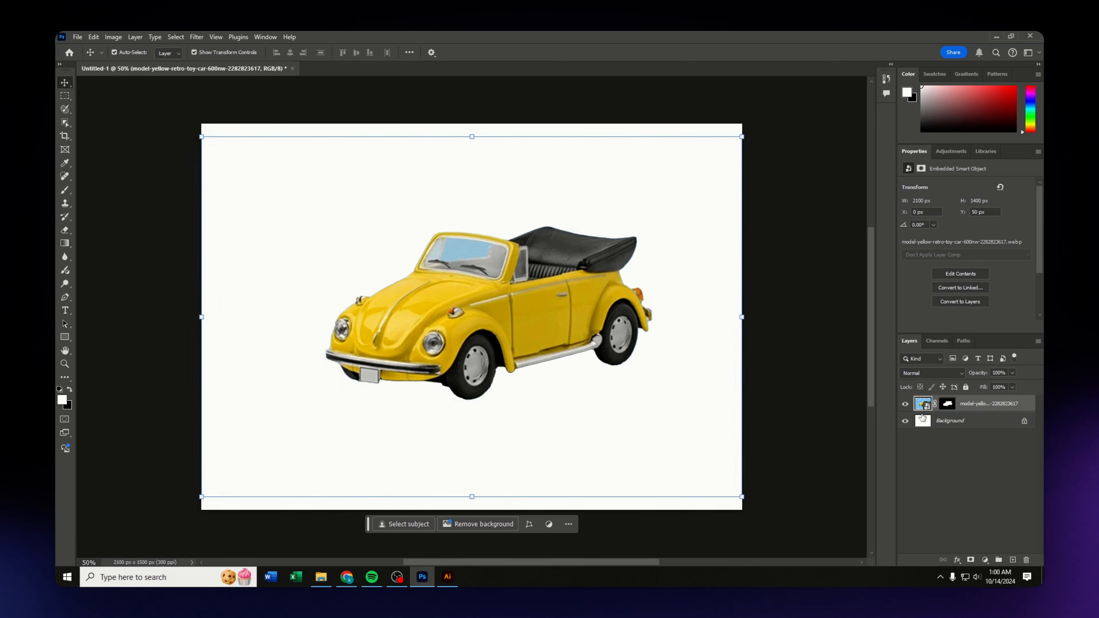
{"action": "right_click", "coordinate": [961, 410]}
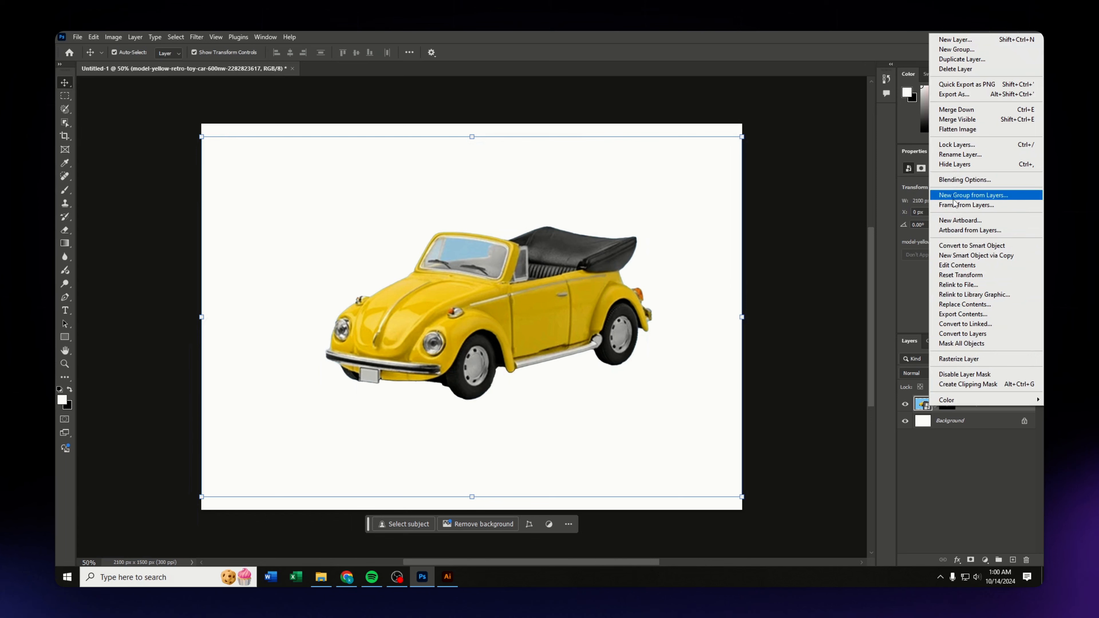
{"action": "left_click", "coordinate": [944, 87]}
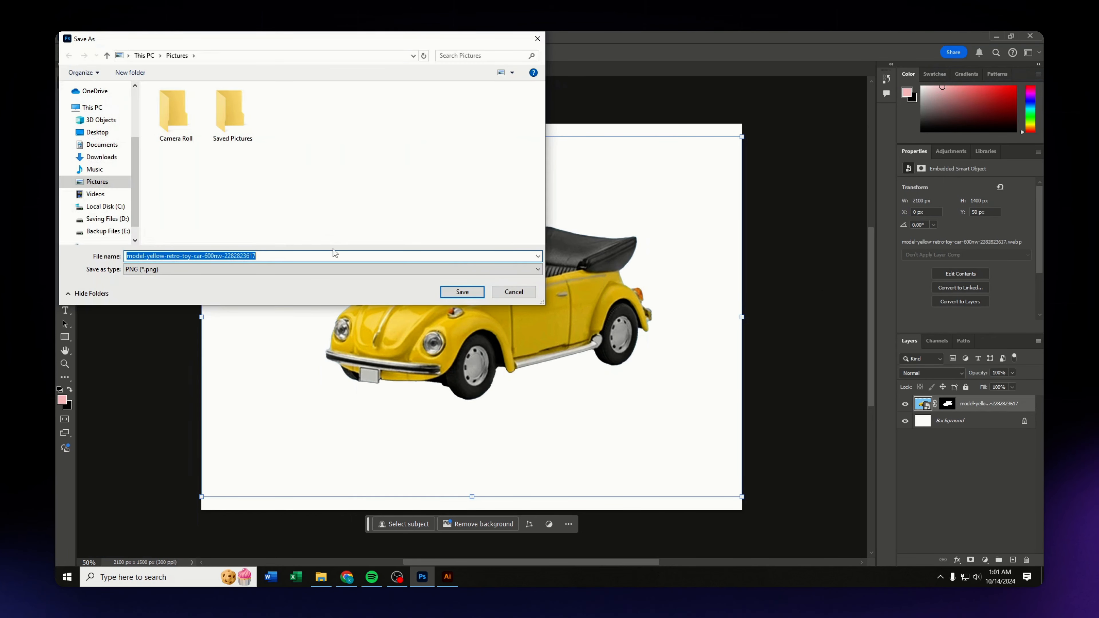
{"action": "left_click", "coordinate": [465, 293]}
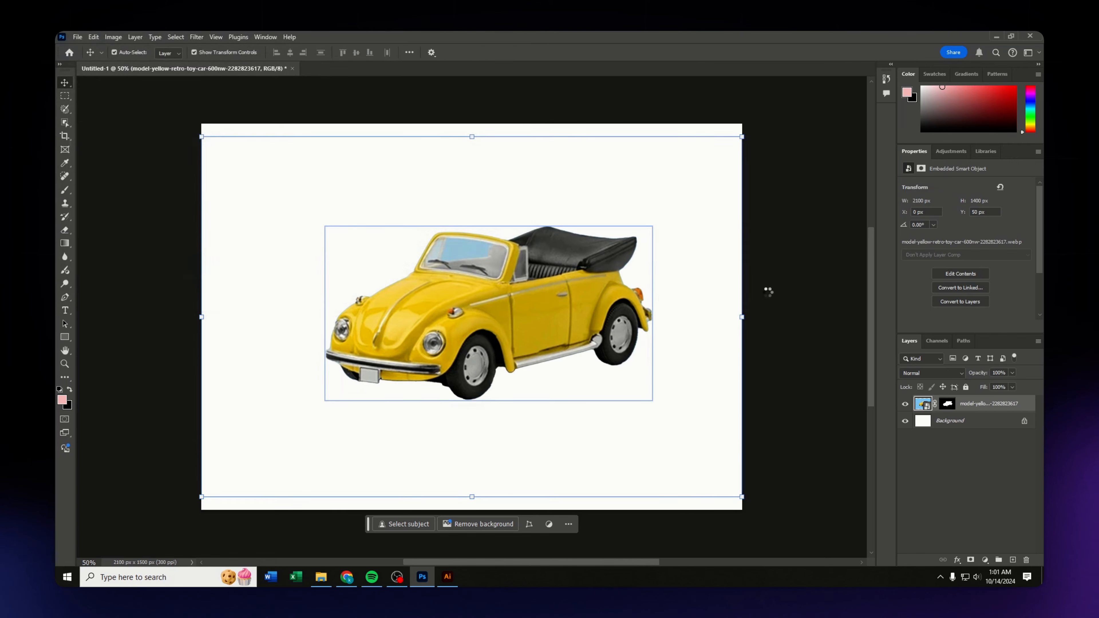
Step: Switch to Illustrator and place the exported PNG of the cut-out car on the artboard below the blue-background tracing
{"action": "left_click", "coordinate": [448, 577]}
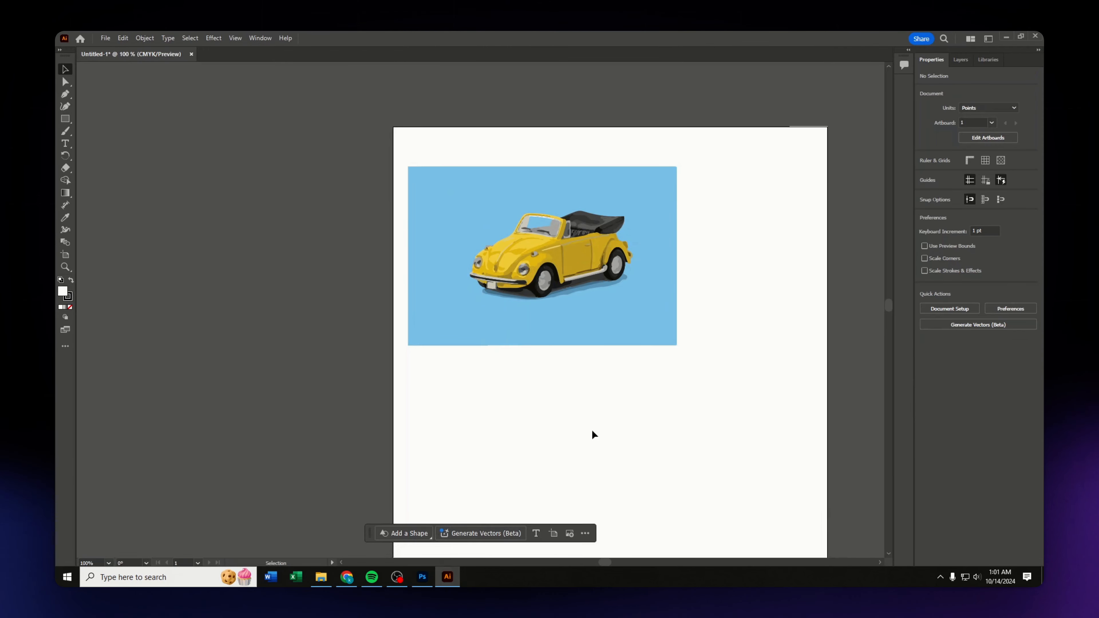
{"action": "scroll", "coordinate": [635, 464], "scroll_direction": "down", "scroll_amount": 2}
{"action": "scroll", "coordinate": [636, 462], "scroll_direction": "down", "scroll_amount": 1}
{"action": "left_click", "coordinate": [105, 38]}
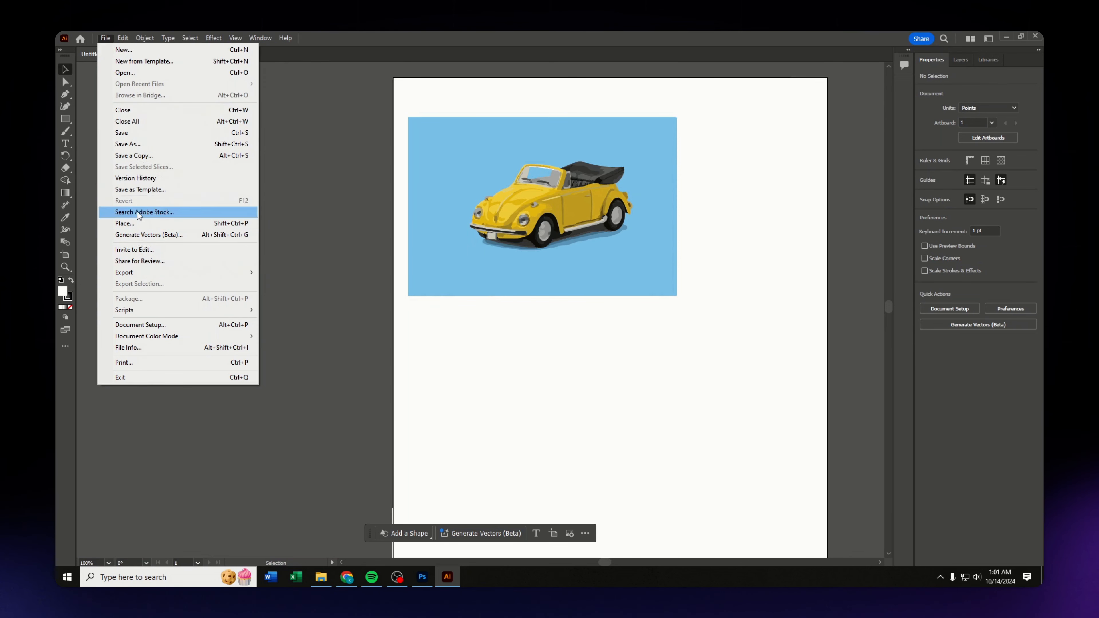
{"action": "left_click", "coordinate": [139, 223]}
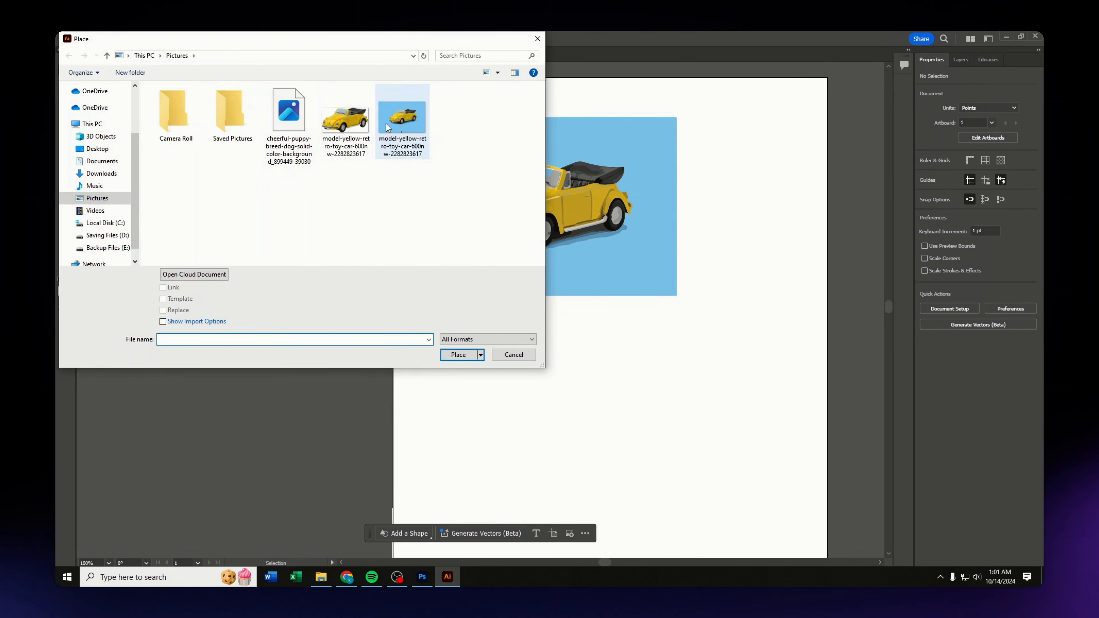
{"action": "double_click", "coordinate": [344, 121]}
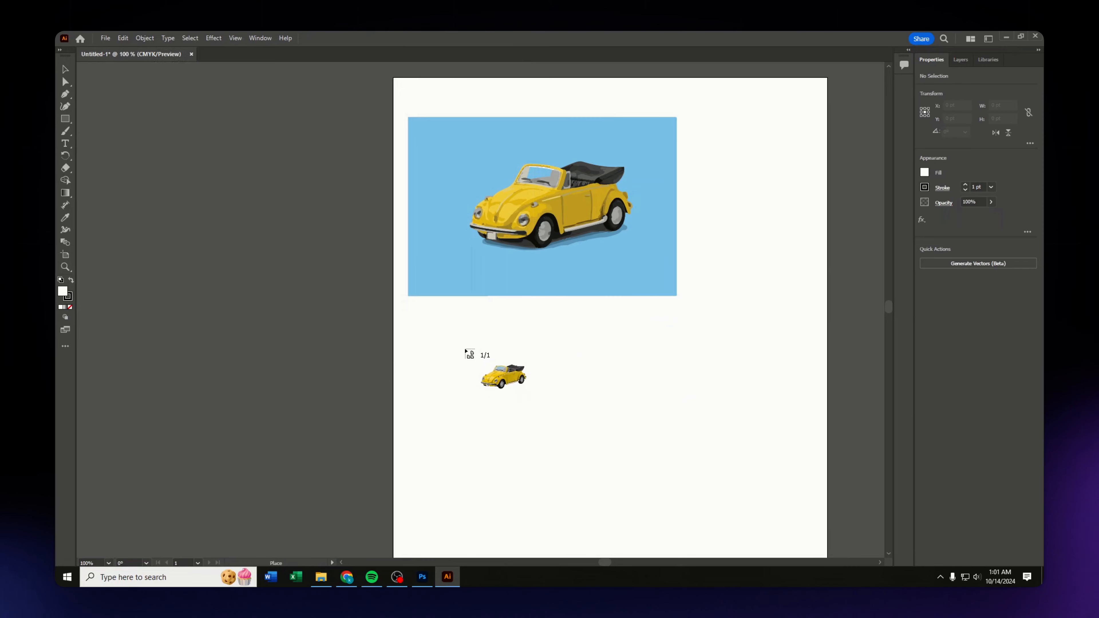
{"action": "scroll", "coordinate": [452, 346], "scroll_direction": "down", "scroll_amount": 1}
{"action": "left_click", "coordinate": [417, 263]}
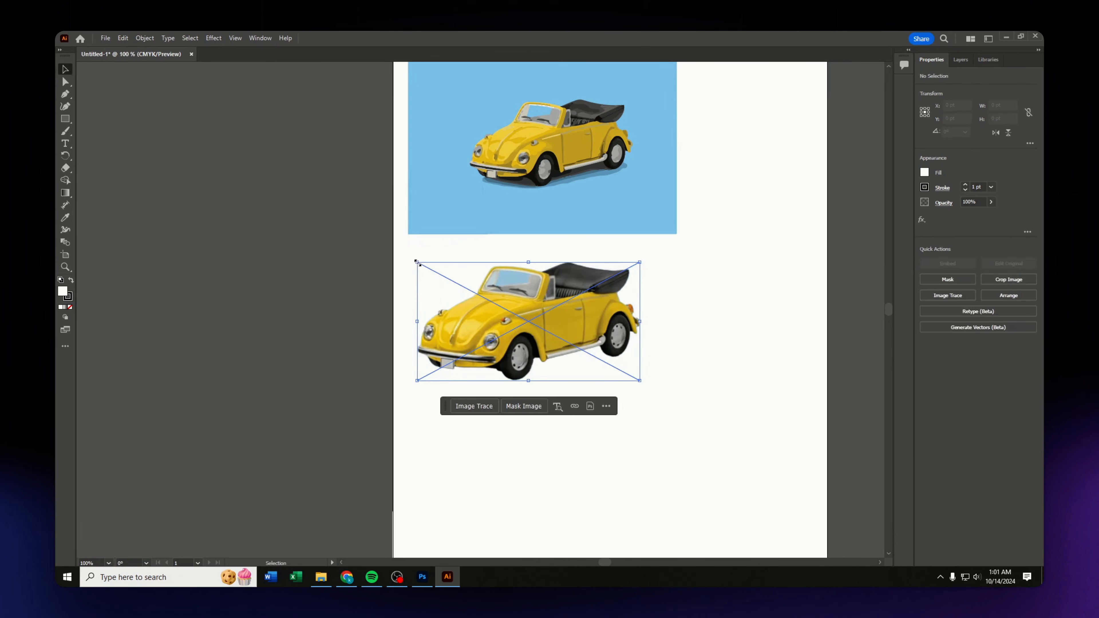
{"action": "left_click", "coordinate": [666, 401]}
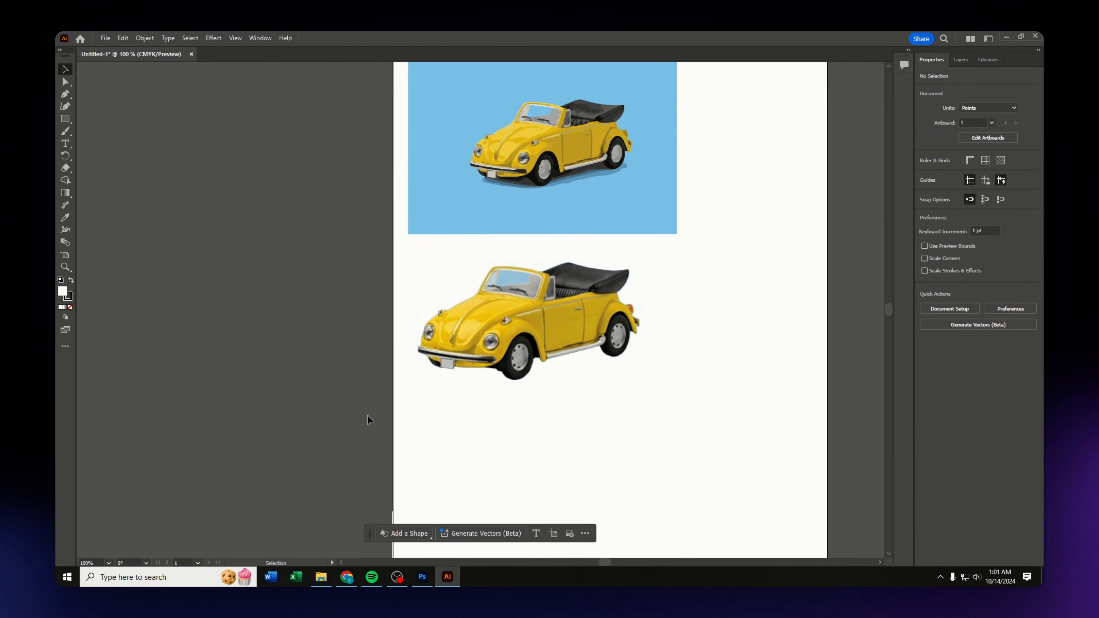
Step: Trace the placed cut-out car with the 6 Colors preset and open its Image Trace settings
{"action": "scroll", "coordinate": [346, 418], "scroll_direction": "up", "scroll_amount": 3}
{"action": "left_click", "coordinate": [523, 404]}
{"action": "left_click", "coordinate": [652, 386]}
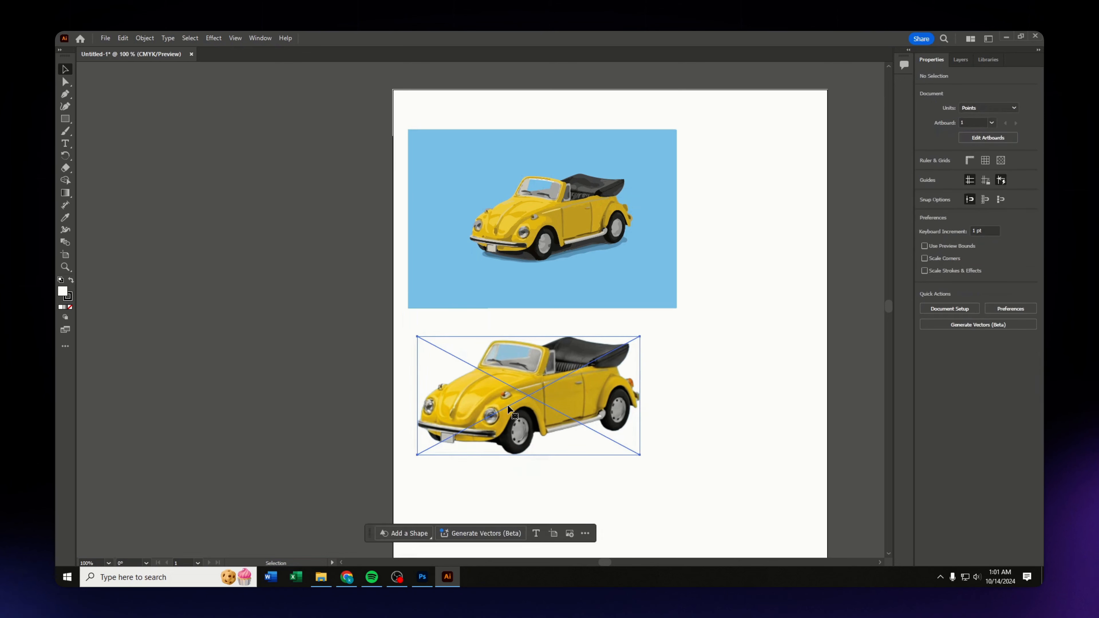
{"action": "left_click", "coordinate": [630, 436]}
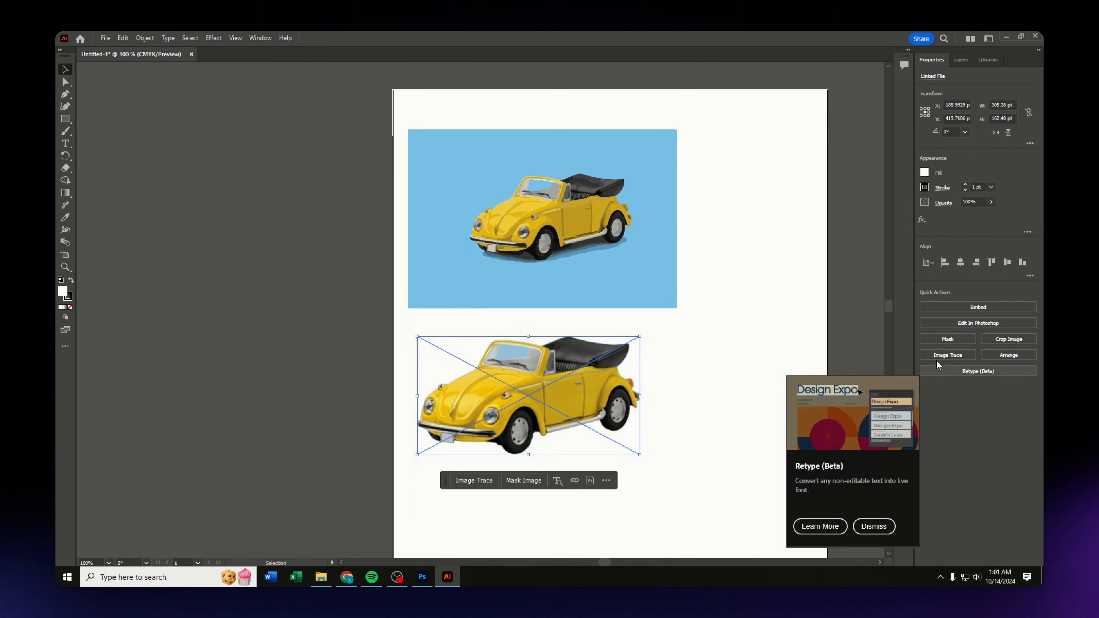
{"action": "left_click", "coordinate": [946, 356]}
{"action": "left_click", "coordinate": [949, 418]}
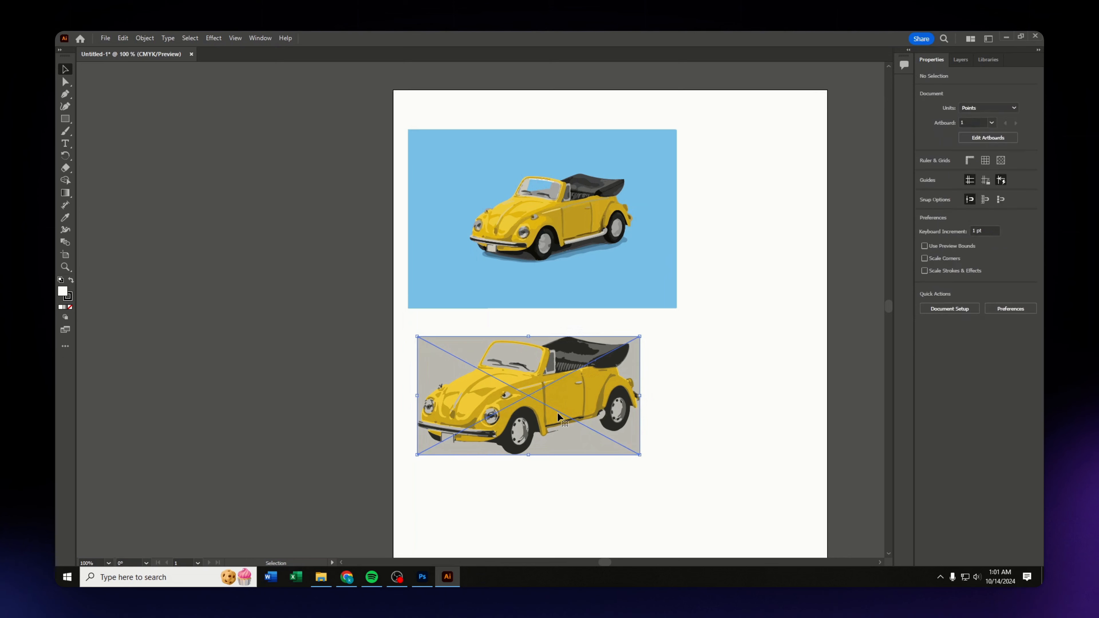
{"action": "left_click", "coordinate": [1011, 304]}
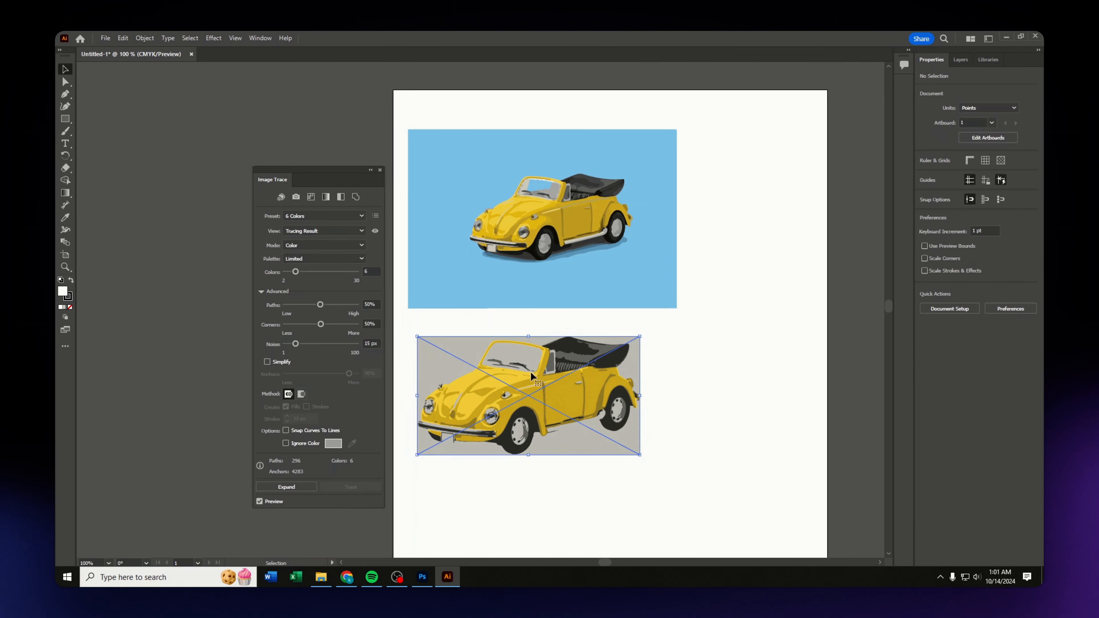
Step: Set the cut-out car trace's maximum number of colors to 21 and deselect it
{"action": "left_click", "coordinate": [371, 271]}
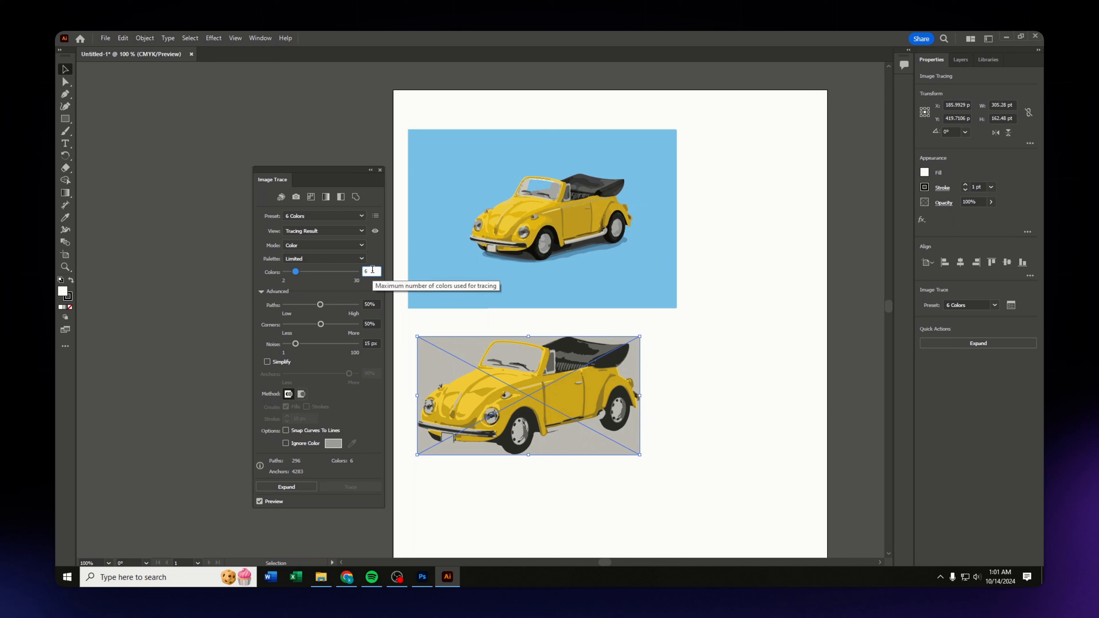
{"action": "type", "text": "2"}
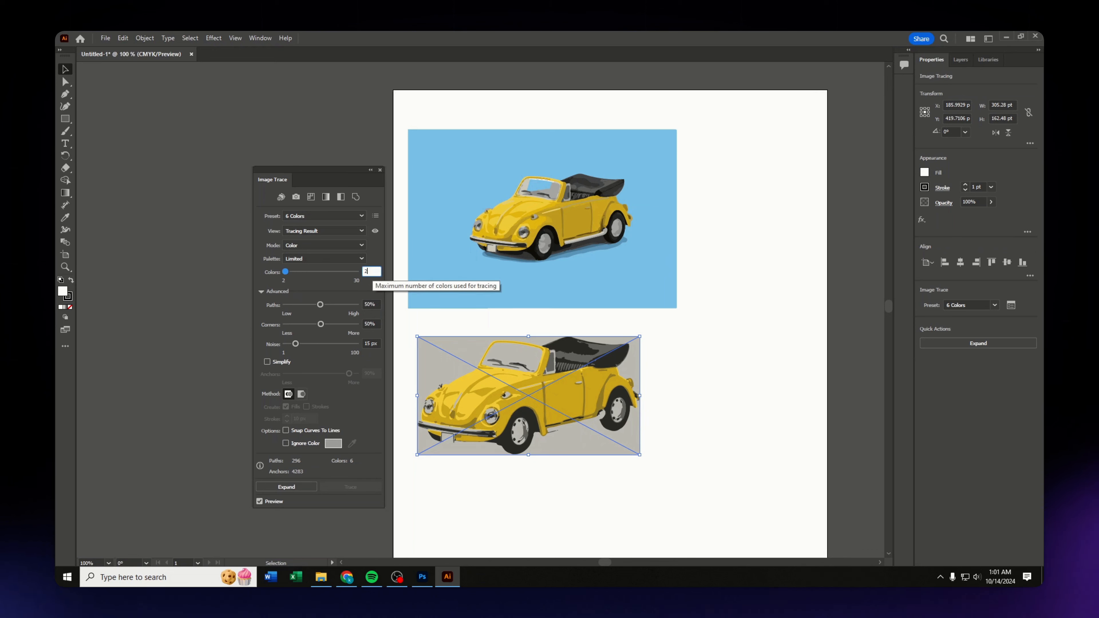
{"action": "type", "text": "1"}
{"action": "key", "text": "Return"}
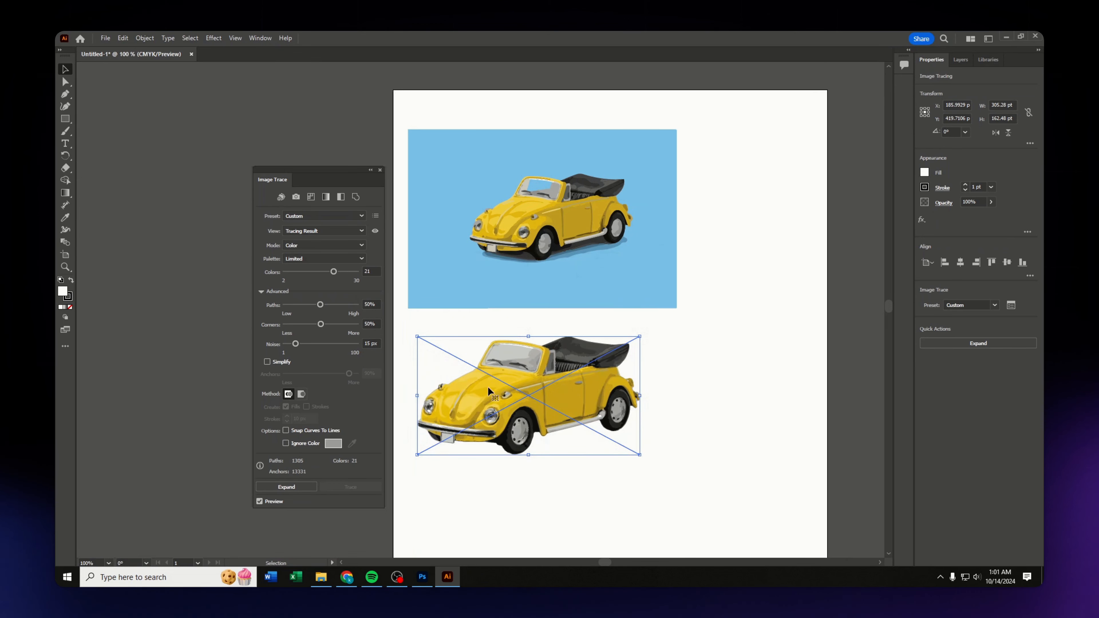
{"action": "left_click", "coordinate": [658, 412]}
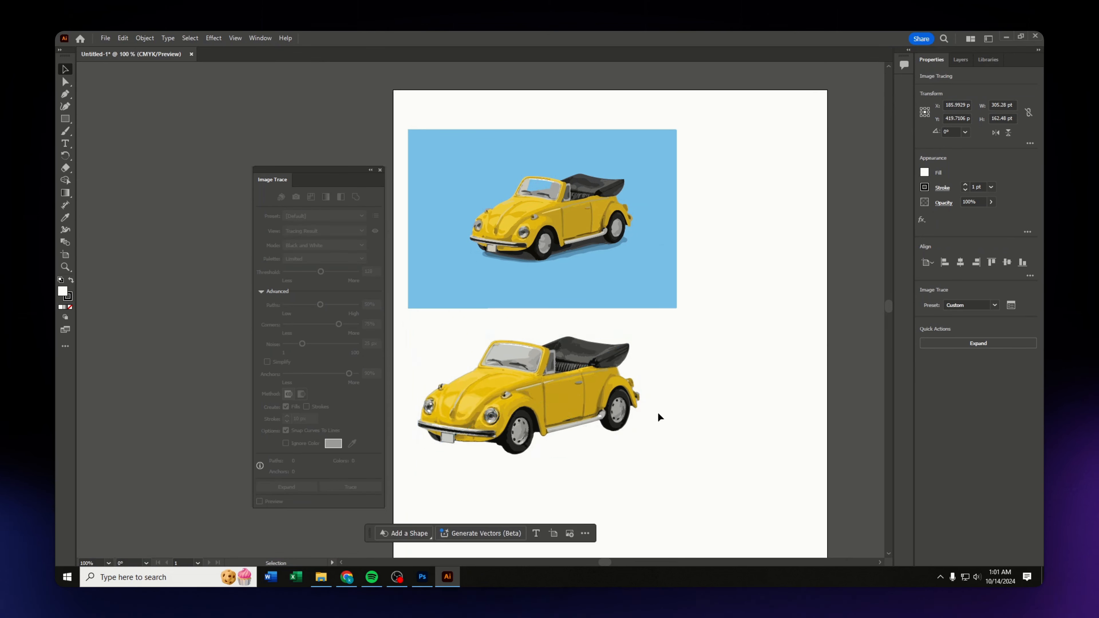
Step: Raise the cut-out car trace's maximum colors to 30 and have the trace ignore white
{"action": "left_click", "coordinate": [507, 370]}
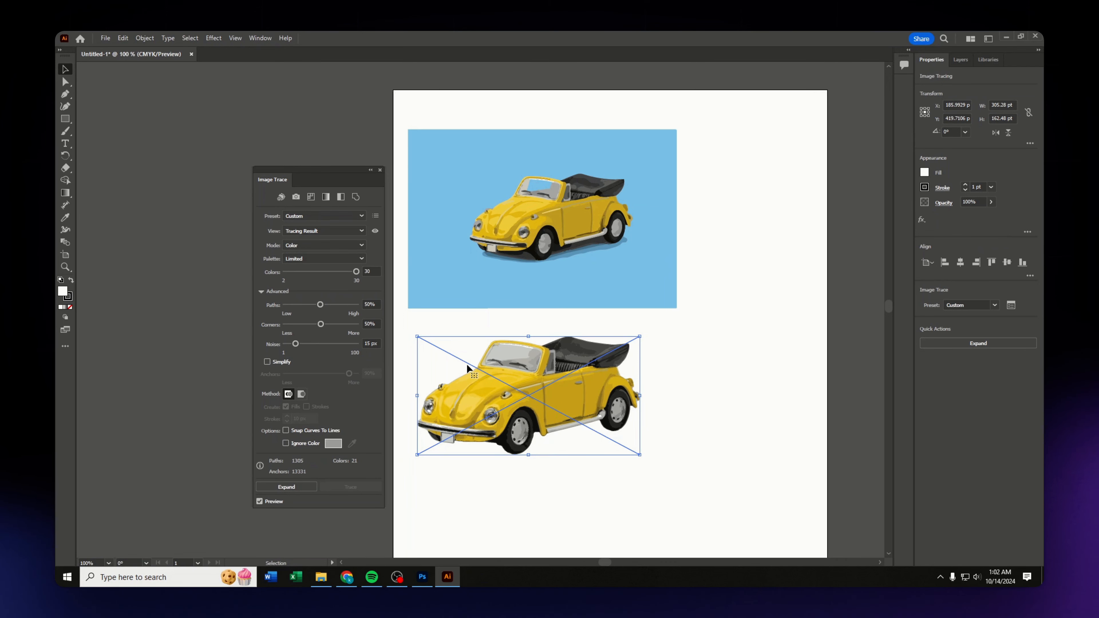
{"action": "left_click", "coordinate": [286, 443]}
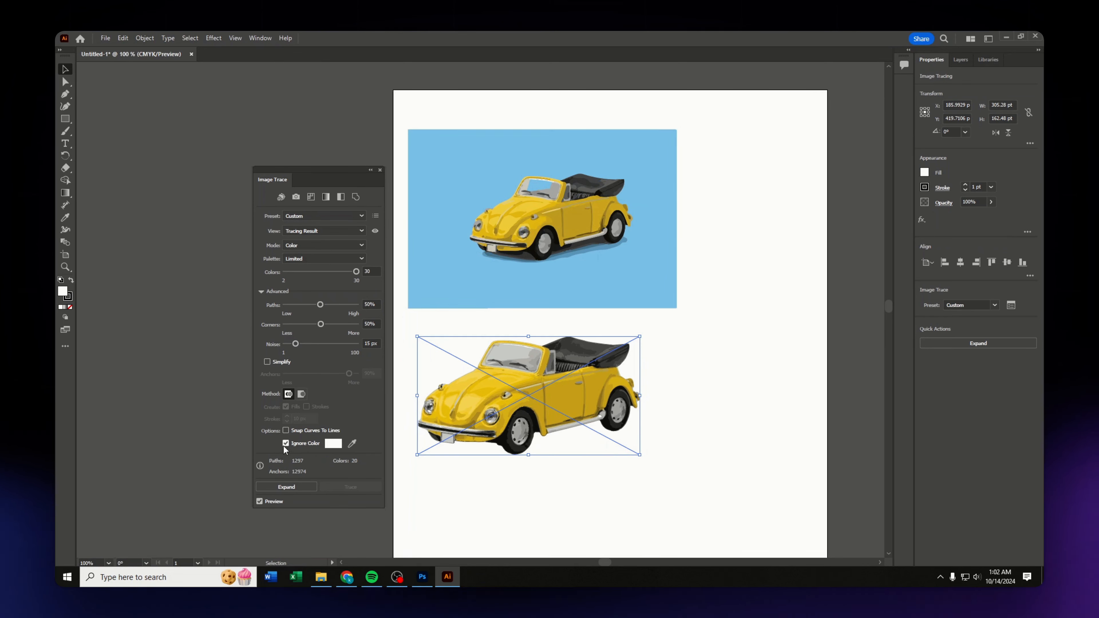
{"action": "left_click", "coordinate": [658, 413]}
{"action": "left_click", "coordinate": [563, 394]}
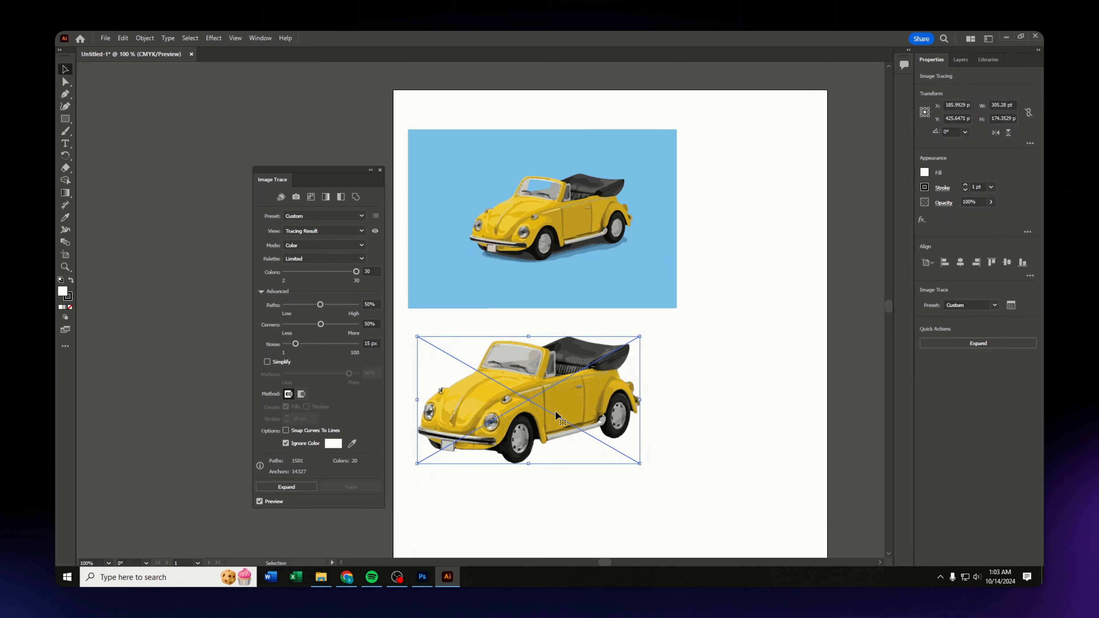
Step: Reduce the cut-out car trace's corners to 0% and noise to 3 px, and close the Image Trace settings
{"action": "left_click_drag", "start_coordinate": [321, 324], "coordinate": [277, 325]}
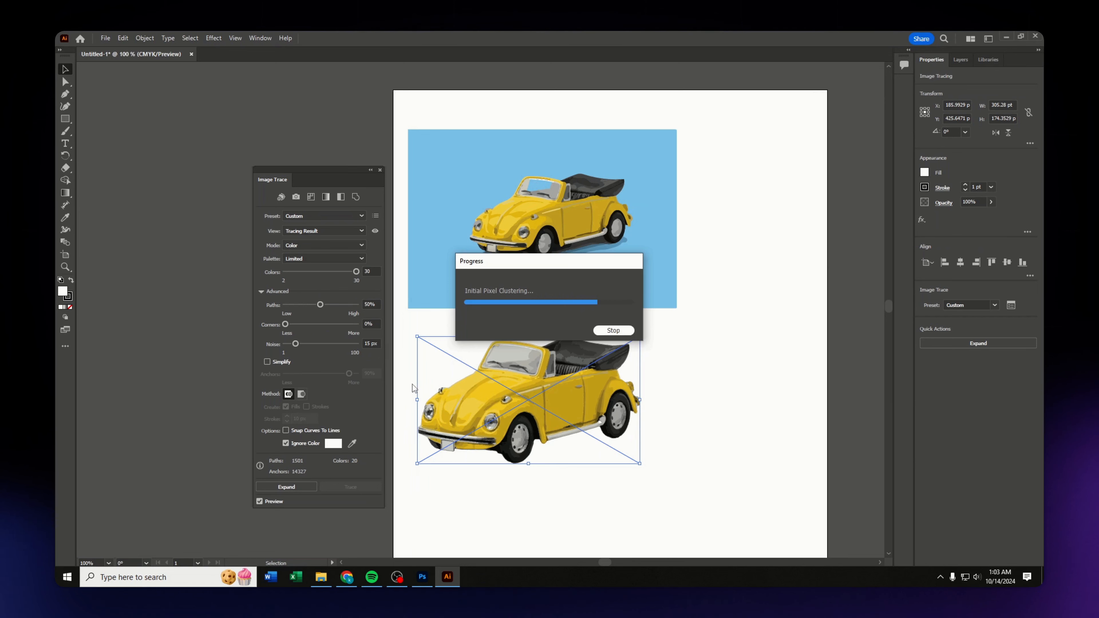
{"action": "left_click", "coordinate": [320, 305]}
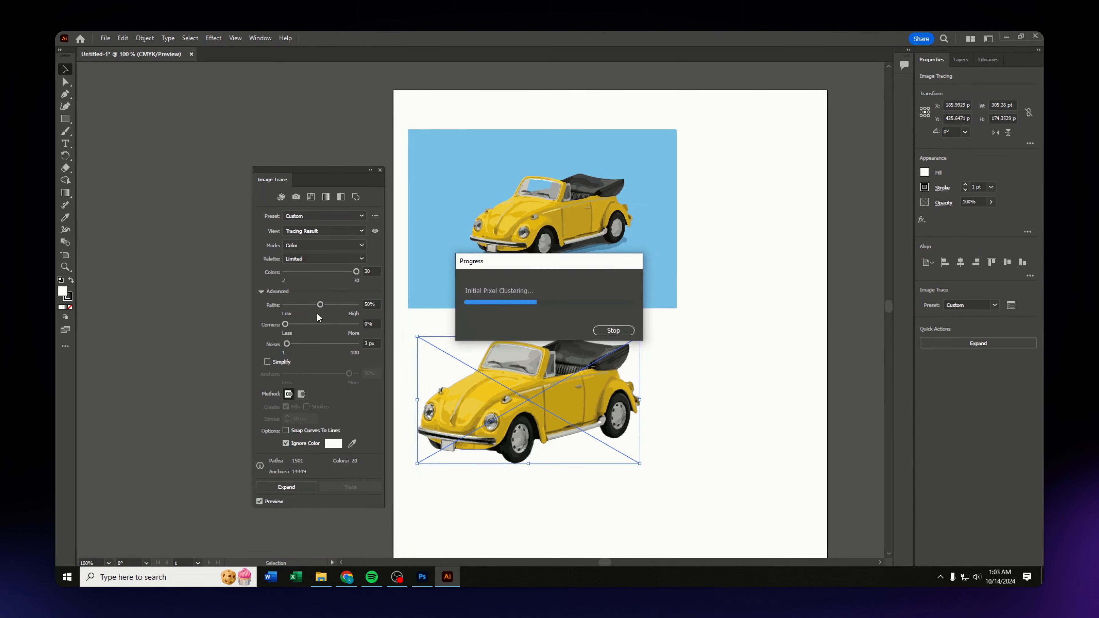
{"action": "left_click", "coordinate": [688, 380]}
{"action": "left_click", "coordinate": [548, 391]}
{"action": "left_click", "coordinate": [720, 360]}
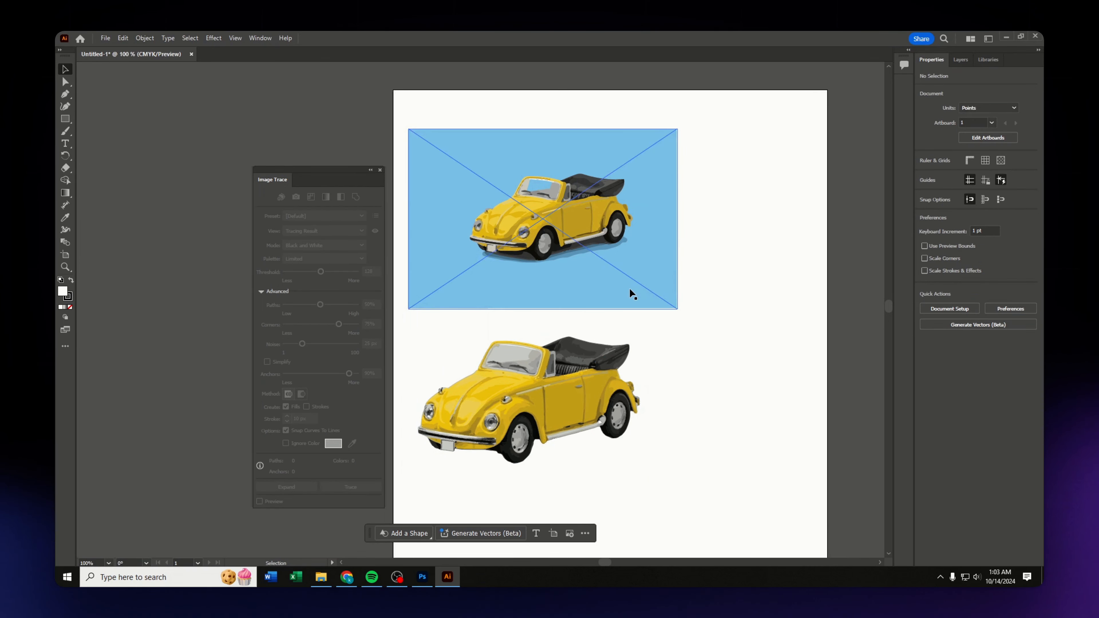
{"action": "left_click", "coordinate": [380, 170]}
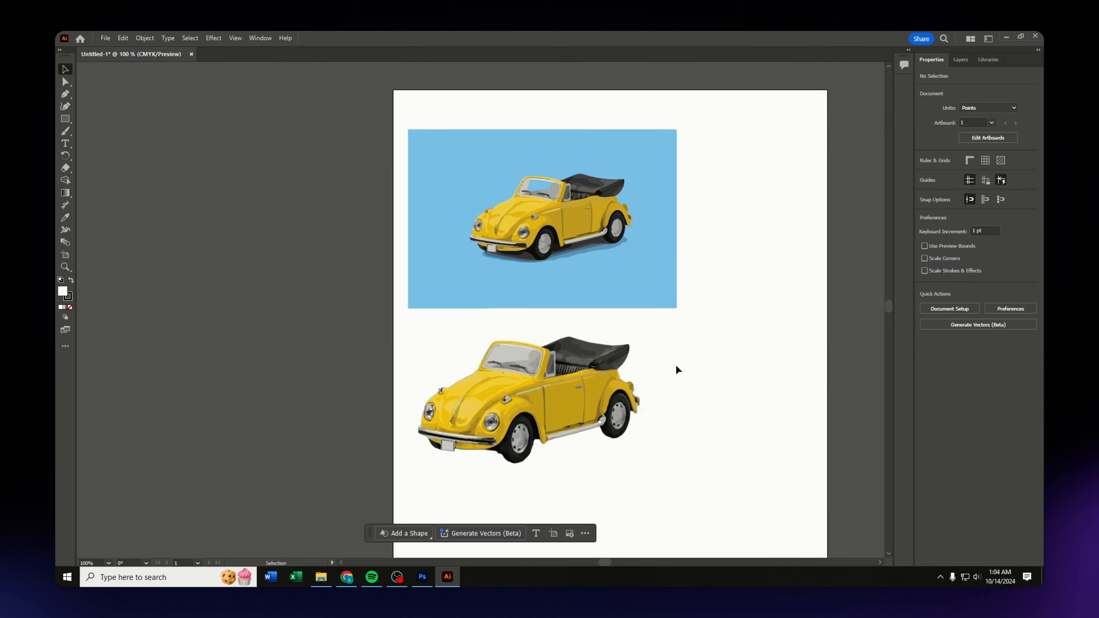
{"action": "scroll", "coordinate": [579, 390], "scroll_direction": "down", "scroll_amount": 2}
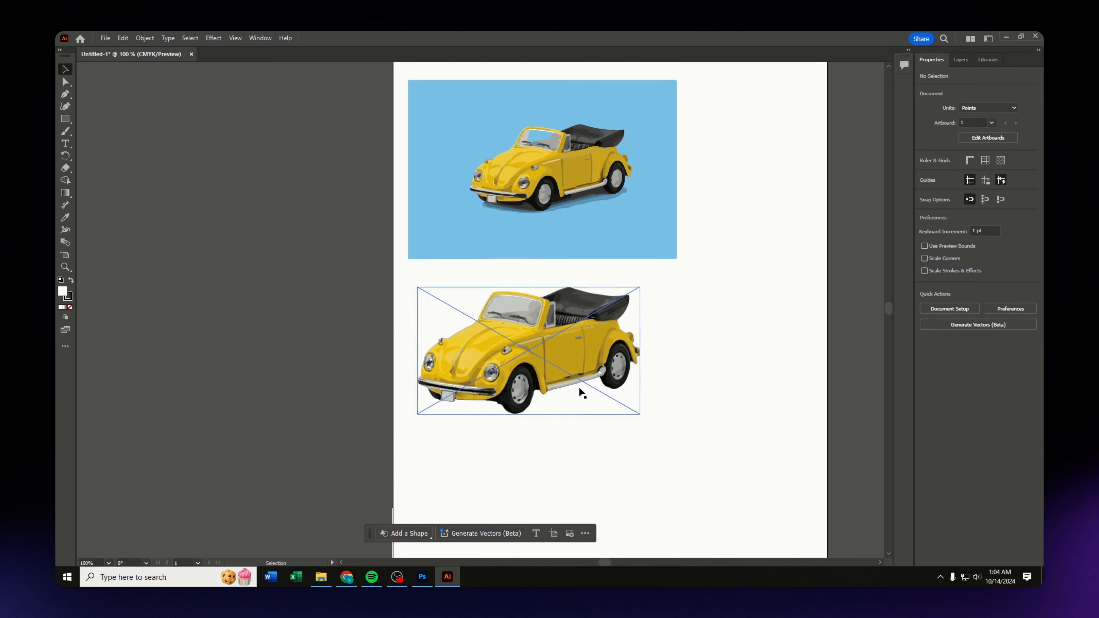
{"action": "scroll", "coordinate": [657, 380], "scroll_direction": "up", "scroll_amount": 2}
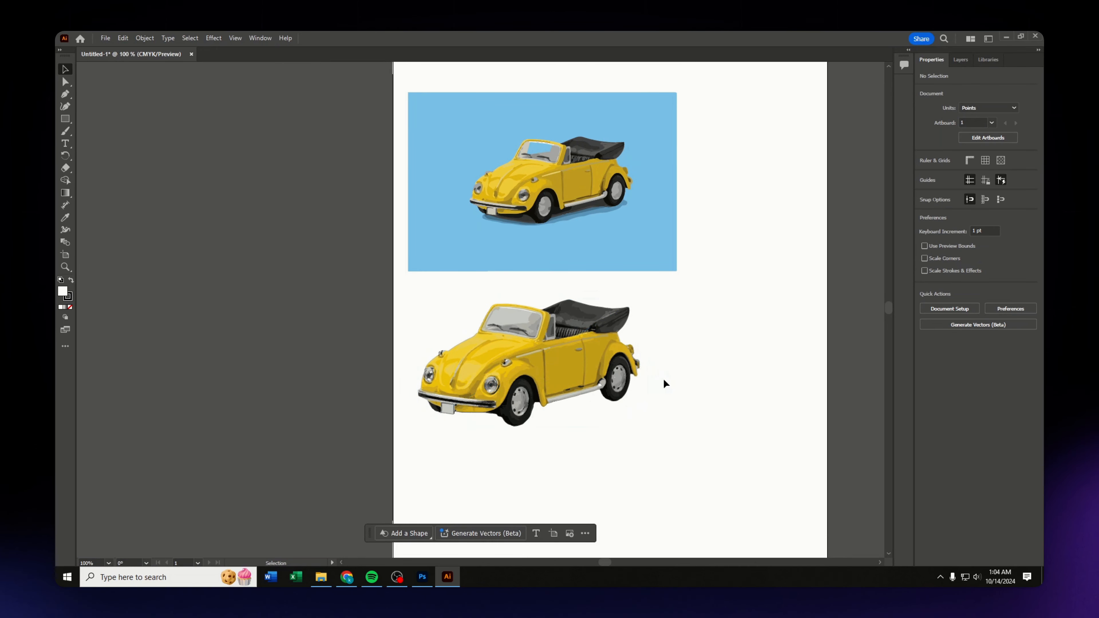